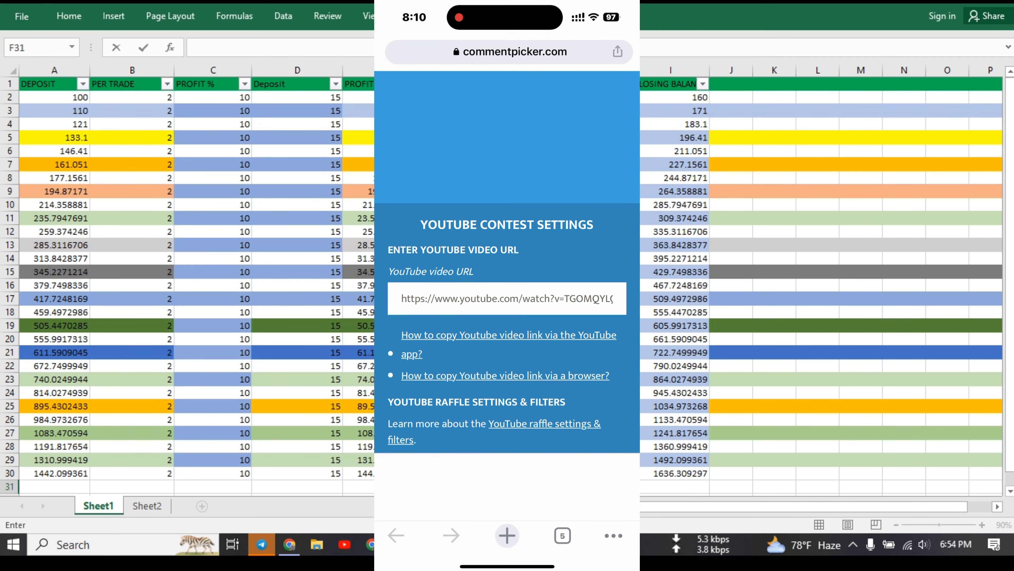
pyautogui.click(505, 298)
pyautogui.click(403, 194)
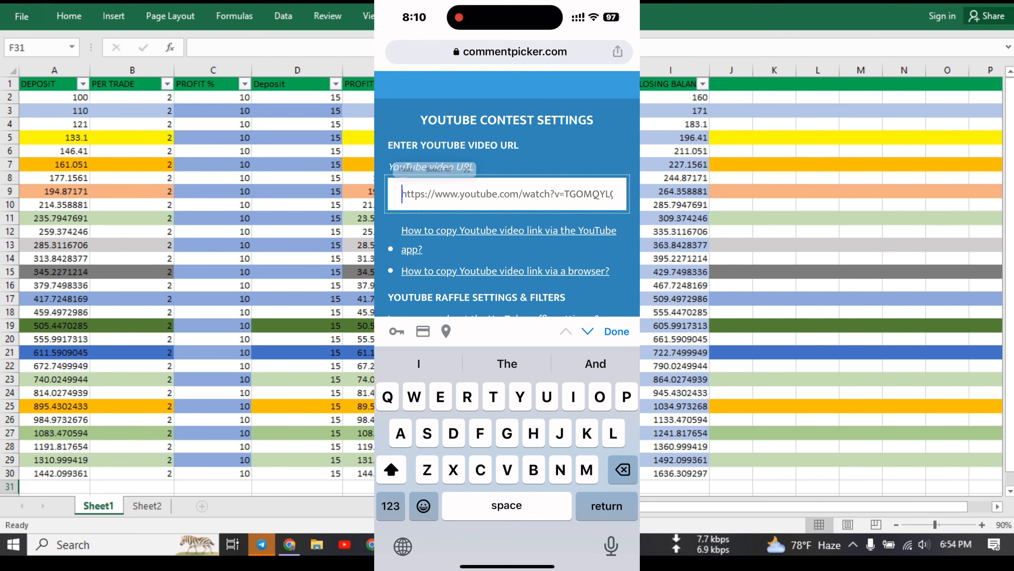
pyautogui.click(408, 161)
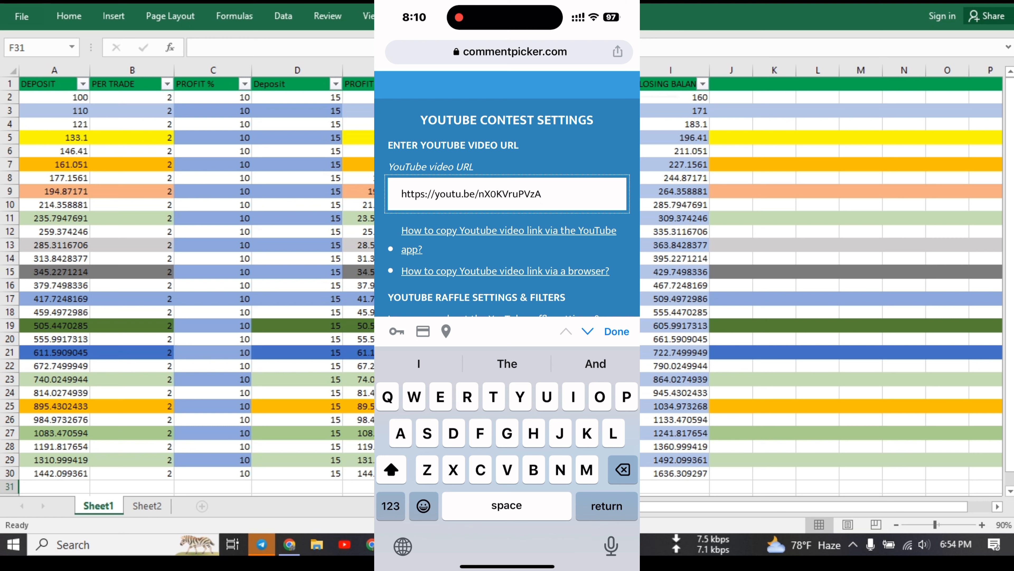
pyautogui.click(616, 331)
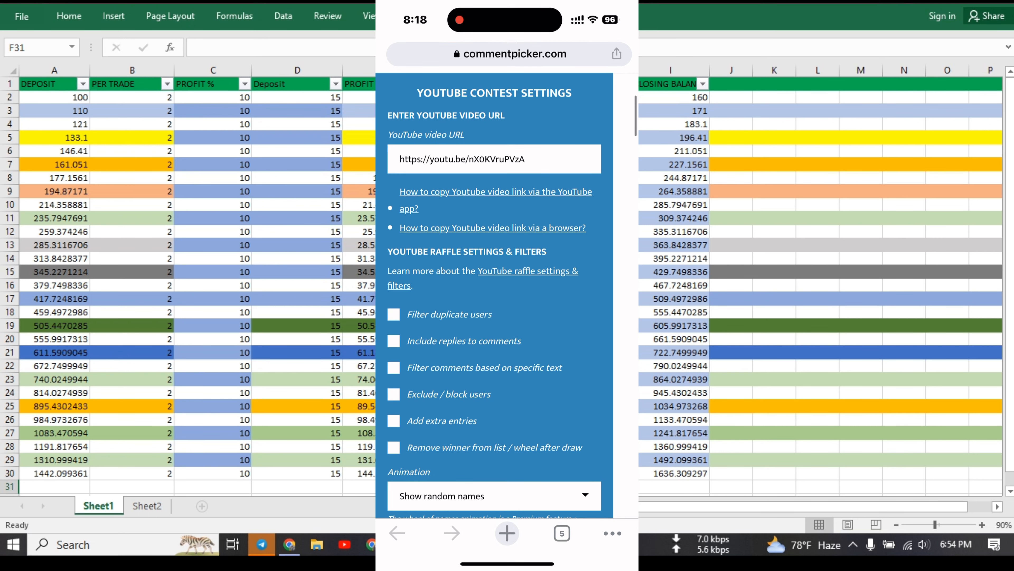
pyautogui.click(394, 314)
pyautogui.scroll(-3, 495, 320)
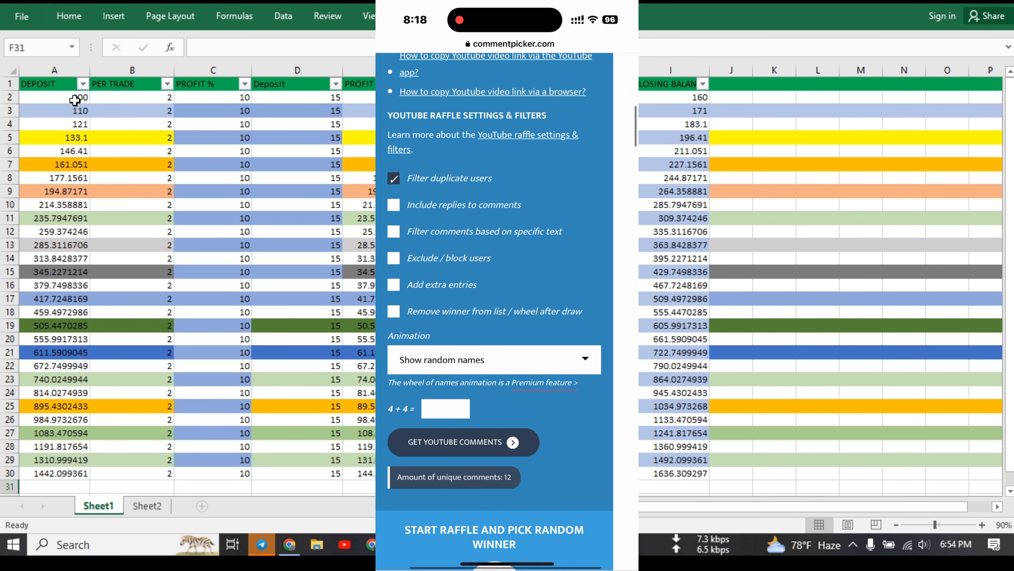
# Step: Answer the arithmetic check with 8 and retrieve the video's YouTube comments
pyautogui.click(446, 410)
pyautogui.click(392, 510)
pyautogui.write('8')
pyautogui.click(616, 330)
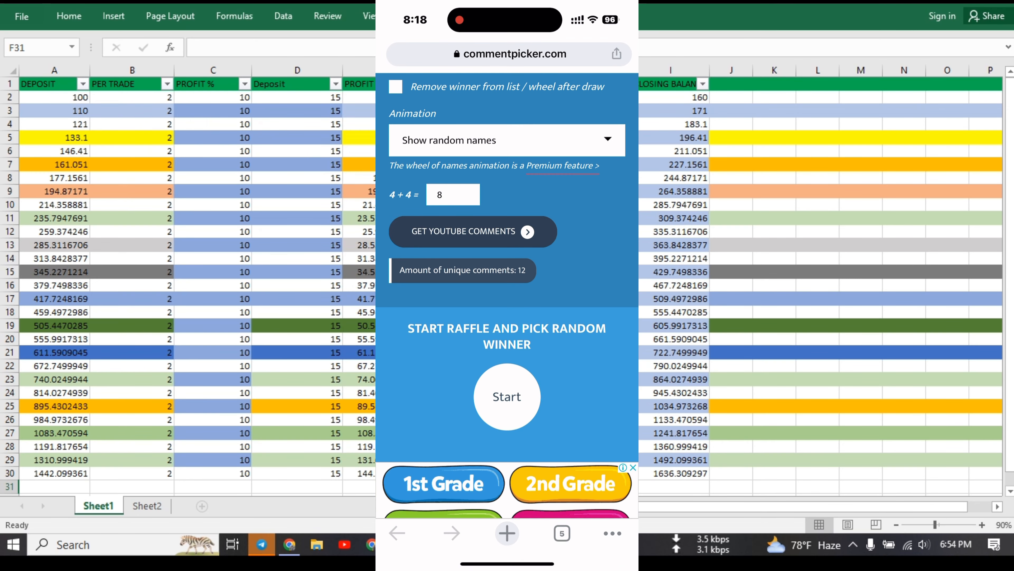
pyautogui.click(472, 231)
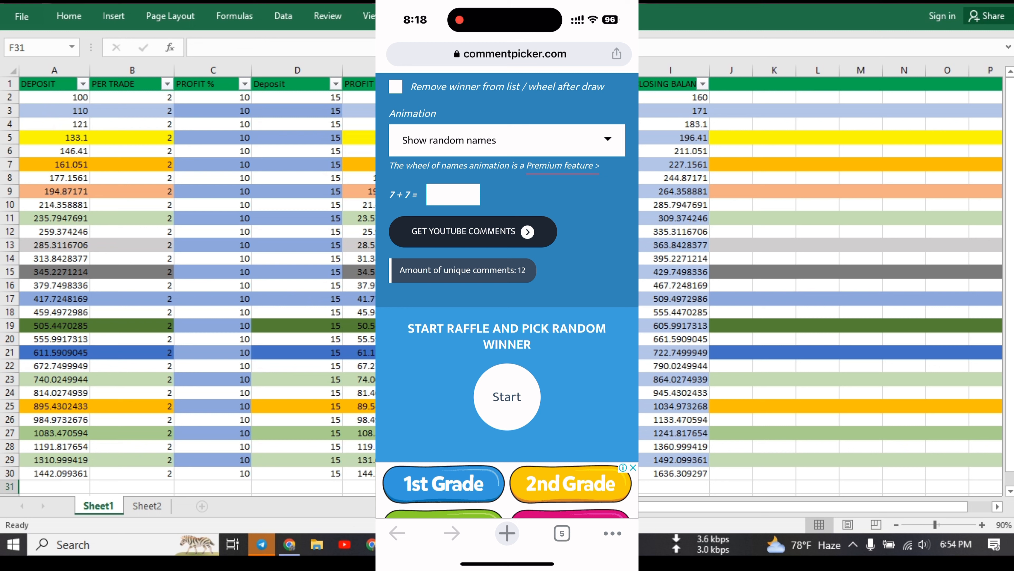
# Step: Start the raffle to pick a random winner from the comments and view the winner's details
pyautogui.scroll(5, 553, 215)
pyautogui.scroll(-5, 508, 280)
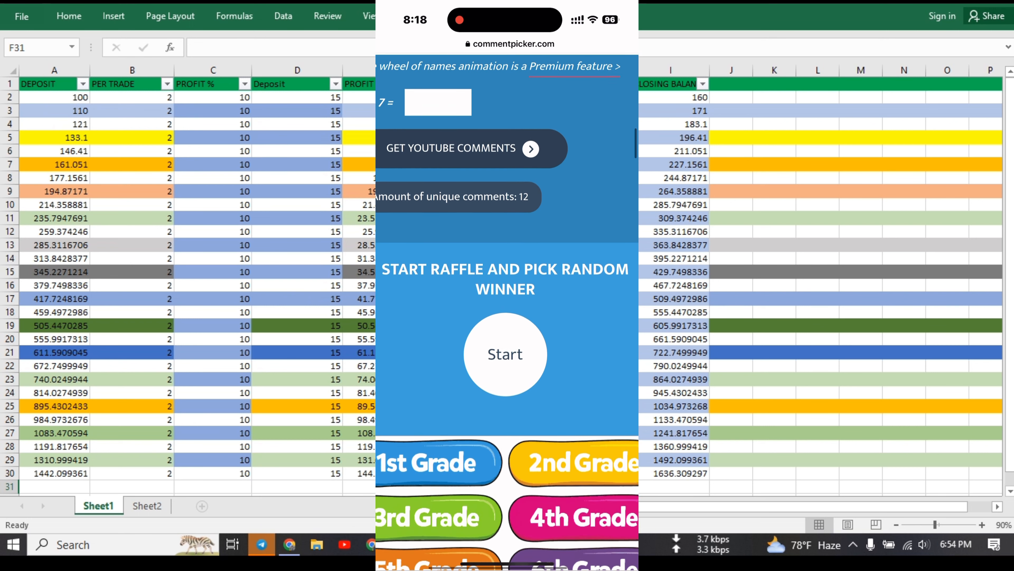
pyautogui.click(500, 311)
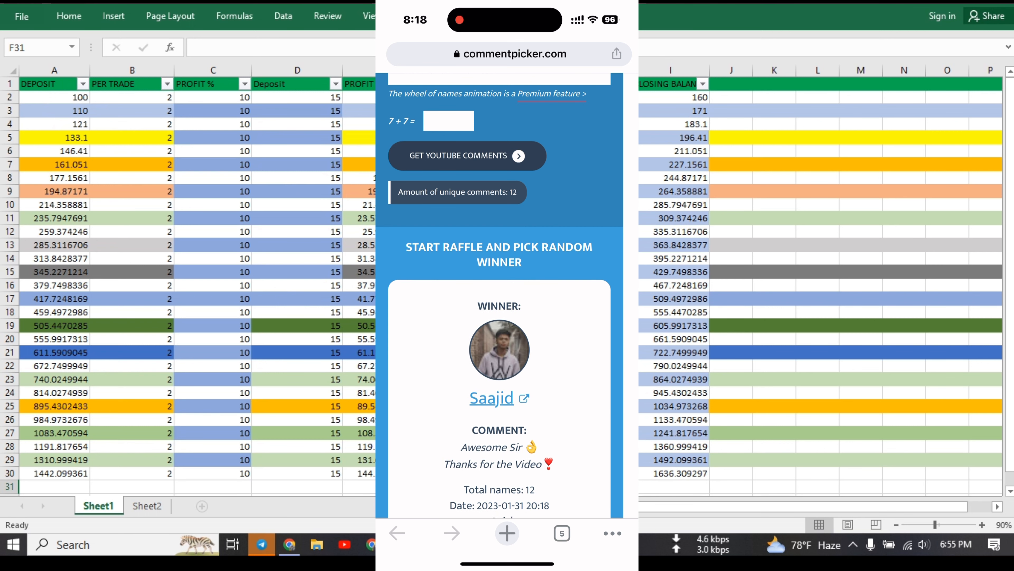
pyautogui.scroll(-3, 499, 279)
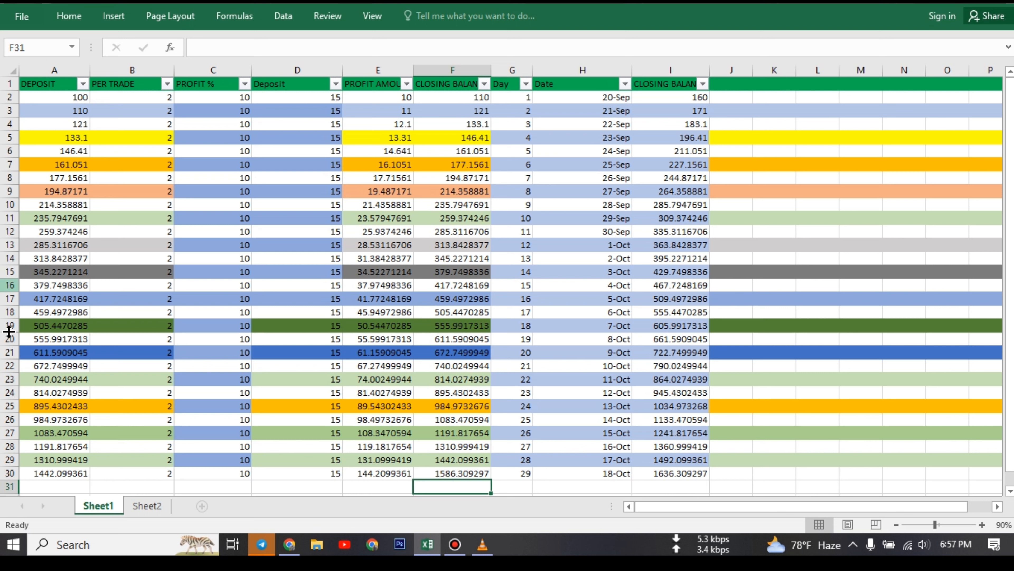
# Step: Set the first DEPOSIT value in cell A2 to 10
pyautogui.click(62, 97)
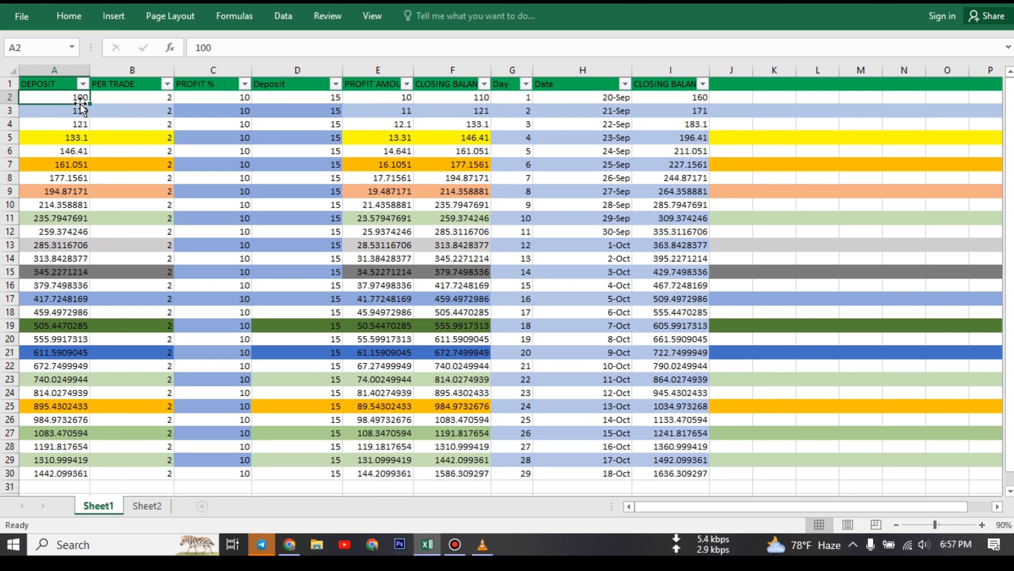
pyautogui.doubleClick(77, 98)
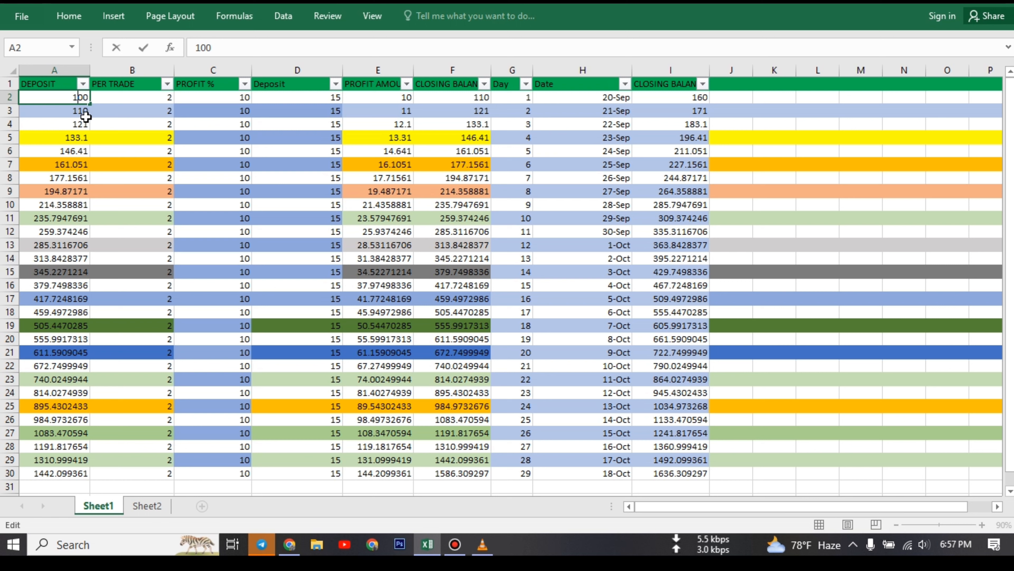
pyautogui.press('BackSpace')
pyautogui.write('3')
pyautogui.press('Delete')
pyautogui.press('Delete')
pyautogui.press('BackSpace')
pyautogui.press('BackSpace')
pyautogui.write('10')
pyautogui.press('Return')
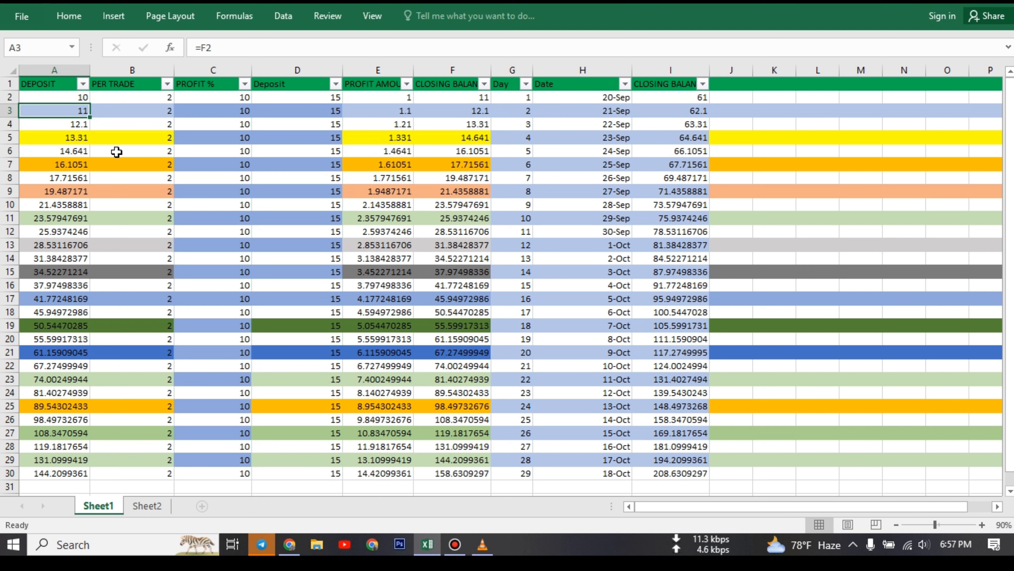
# Step: Set the first DEPOSIT value in cell A2 to 169
pyautogui.doubleClick(85, 98)
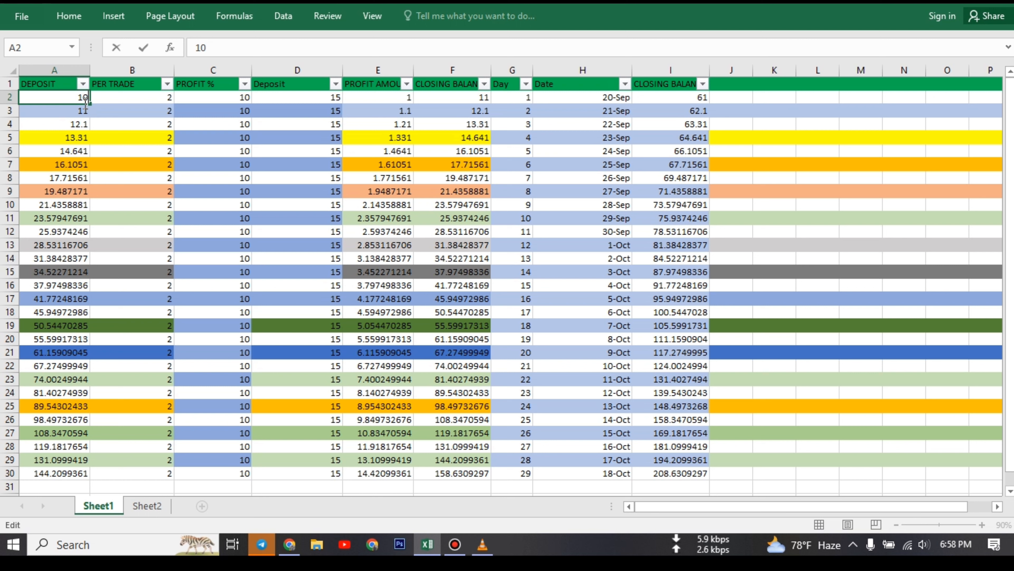
pyautogui.press('BackSpace')
pyautogui.press('Return')
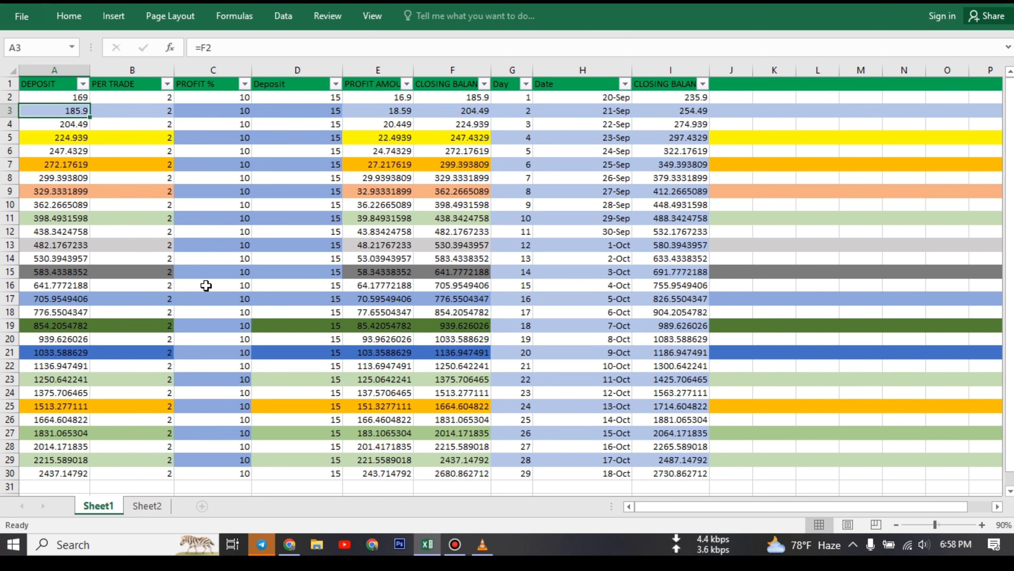
# Step: Set the first DEPOSIT value in cell A2 to 100
pyautogui.press('Up')
pyautogui.press('F2')
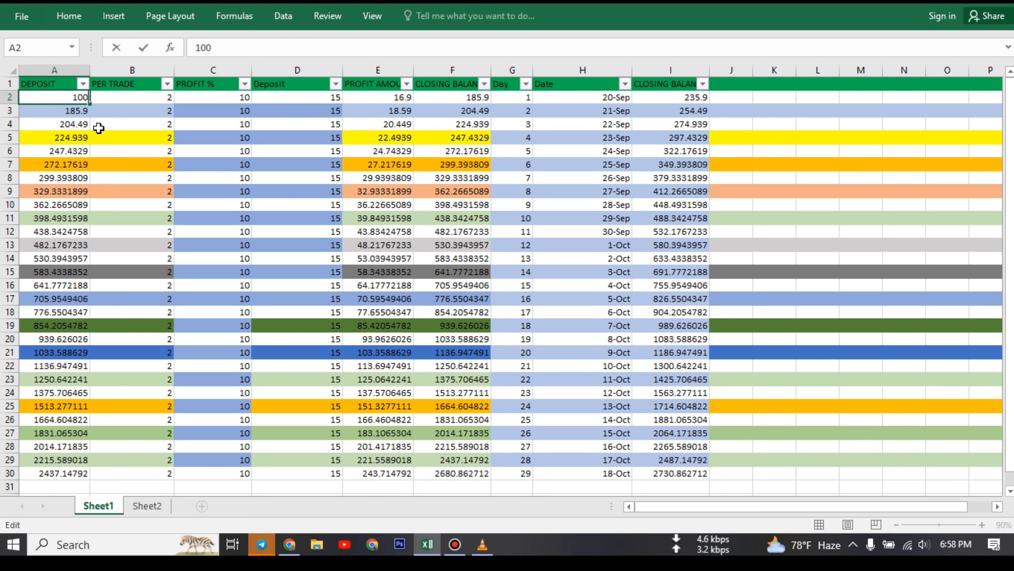
pyautogui.press('Return')
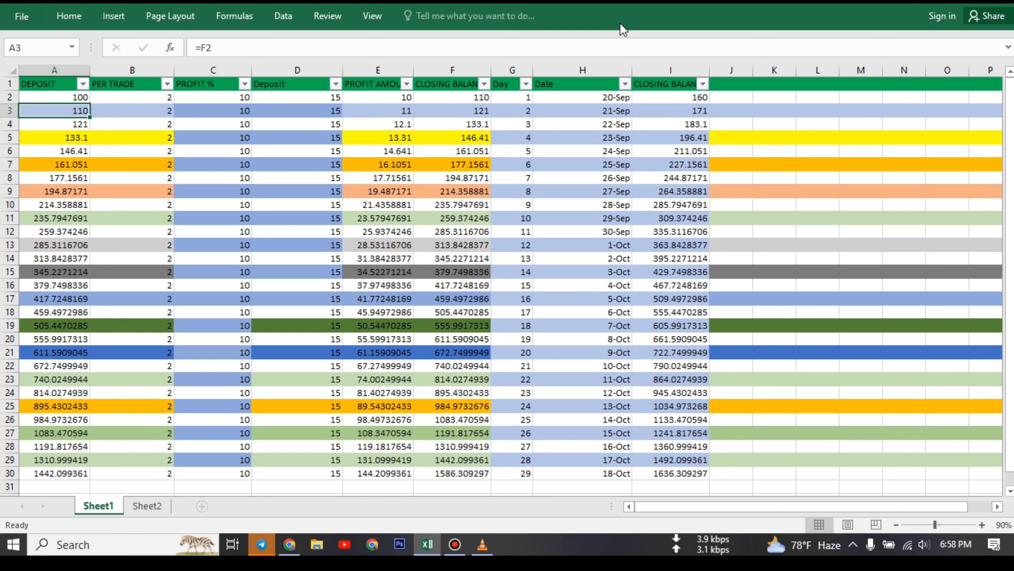
pyautogui.click(76, 96)
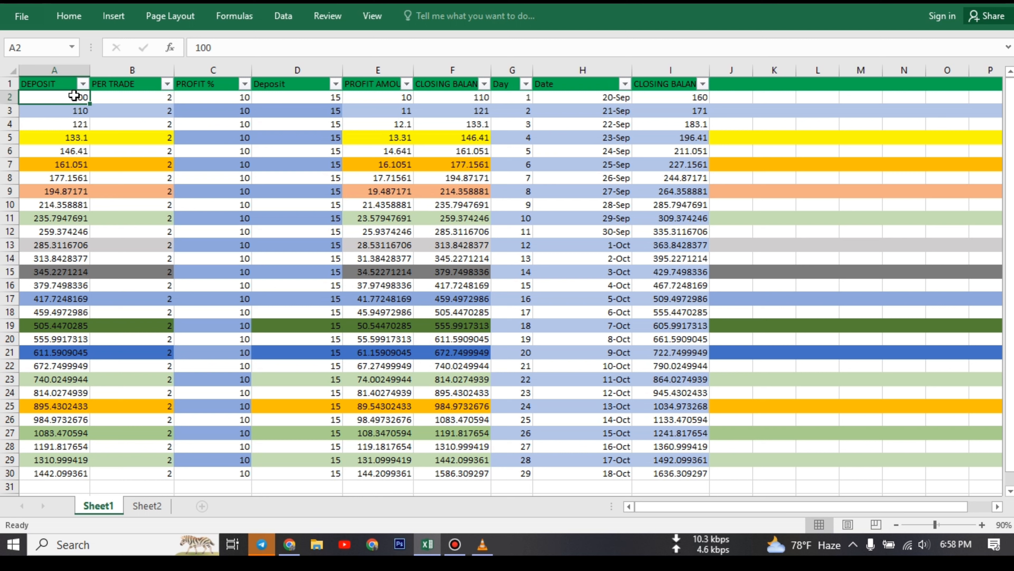
# Step: Set PER TRADE in cell B2 to 1 and fill the value down the column through row 30
pyautogui.click(150, 98)
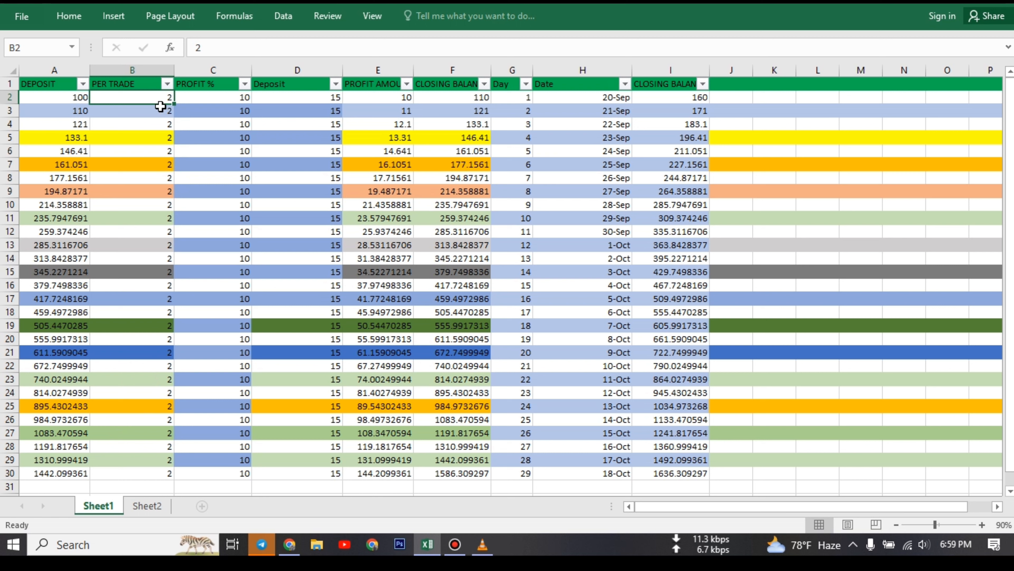
pyautogui.doubleClick(170, 96)
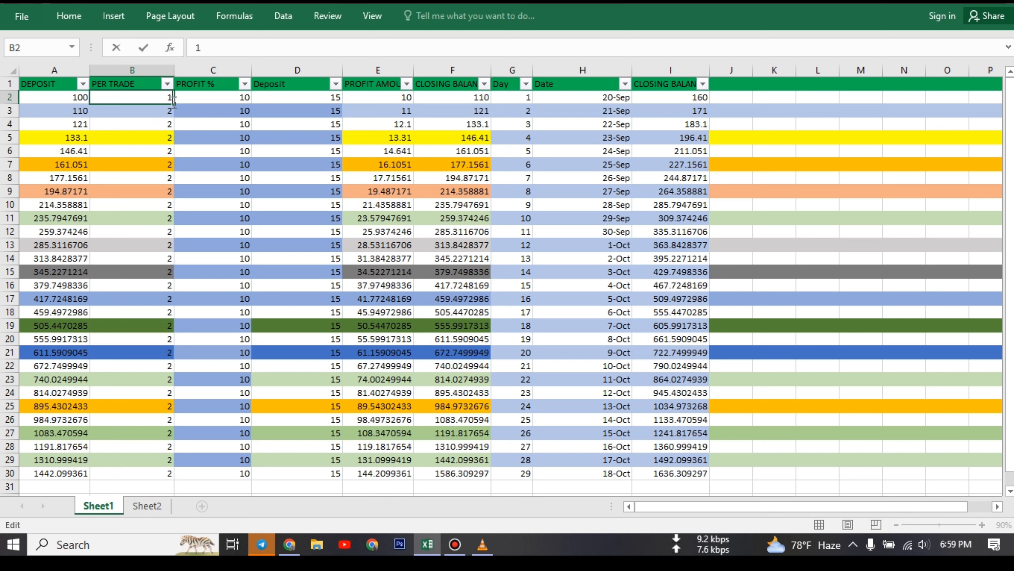
pyautogui.moveTo(174, 105); pyautogui.dragTo(151, 475)
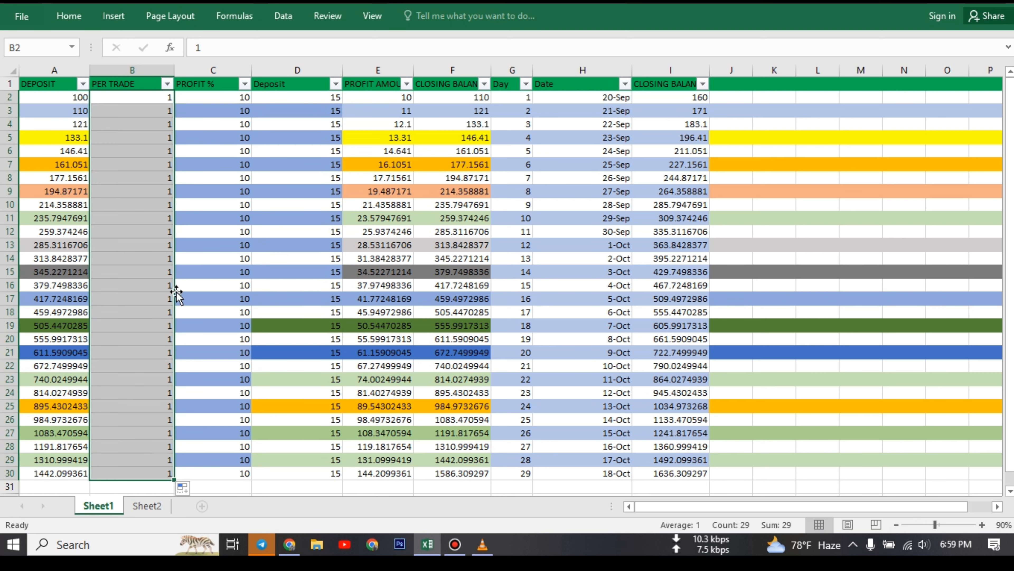
pyautogui.click(269, 488)
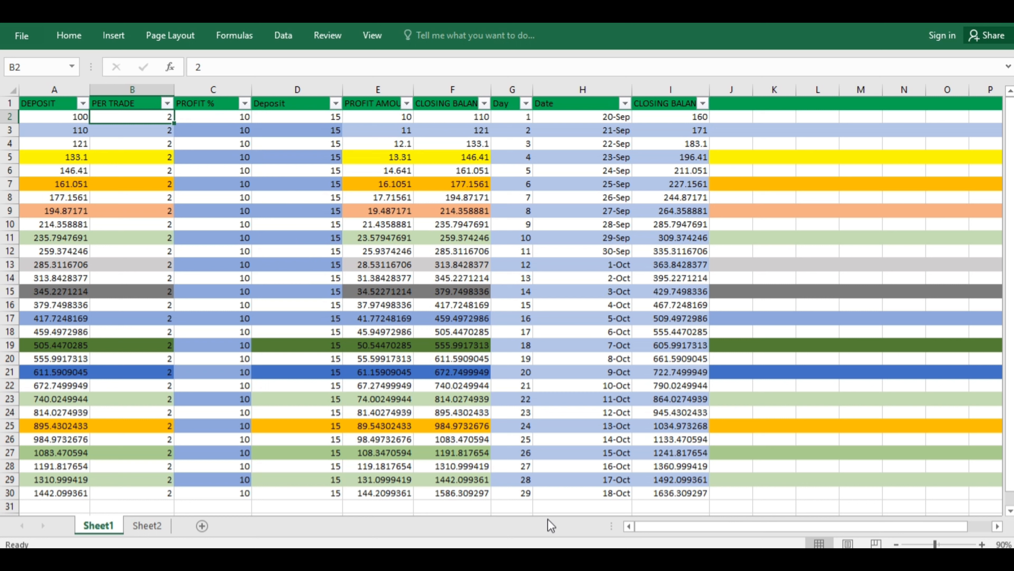
pyautogui.click(554, 508)
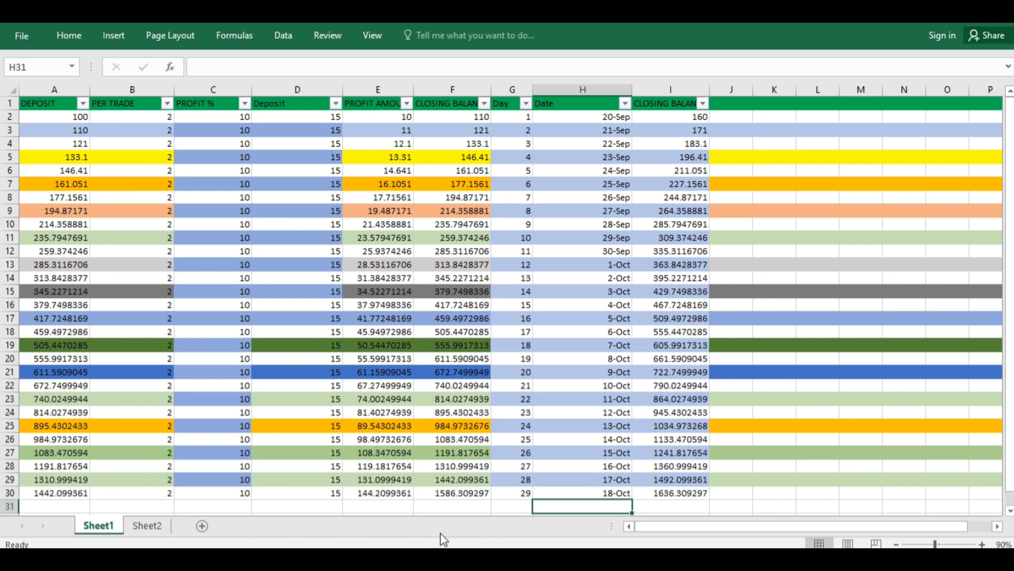
# Step: Set PROFIT % in cell C2 to 20 and fill the value down the column through row 30
pyautogui.click(239, 120)
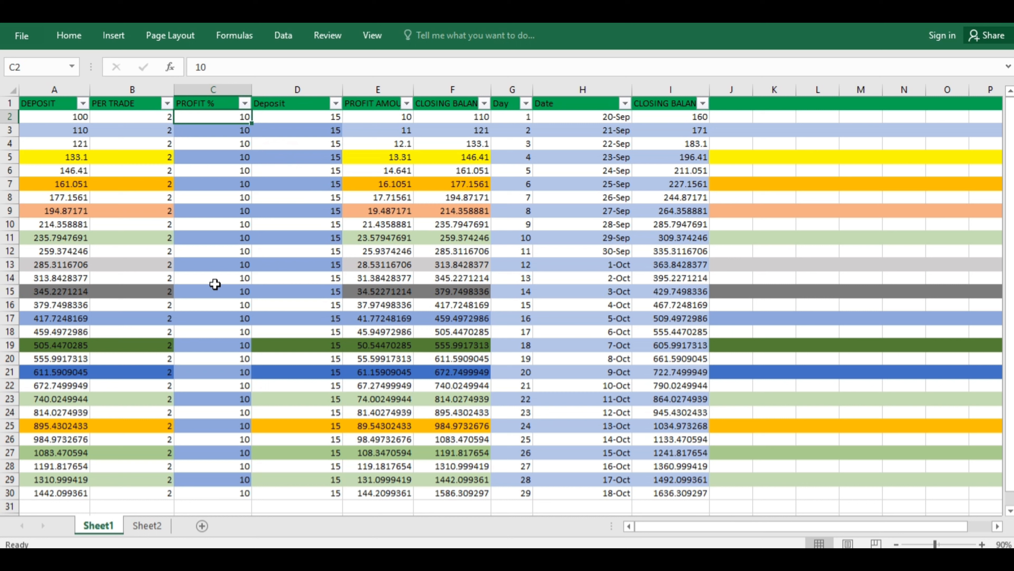
pyautogui.doubleClick(244, 115)
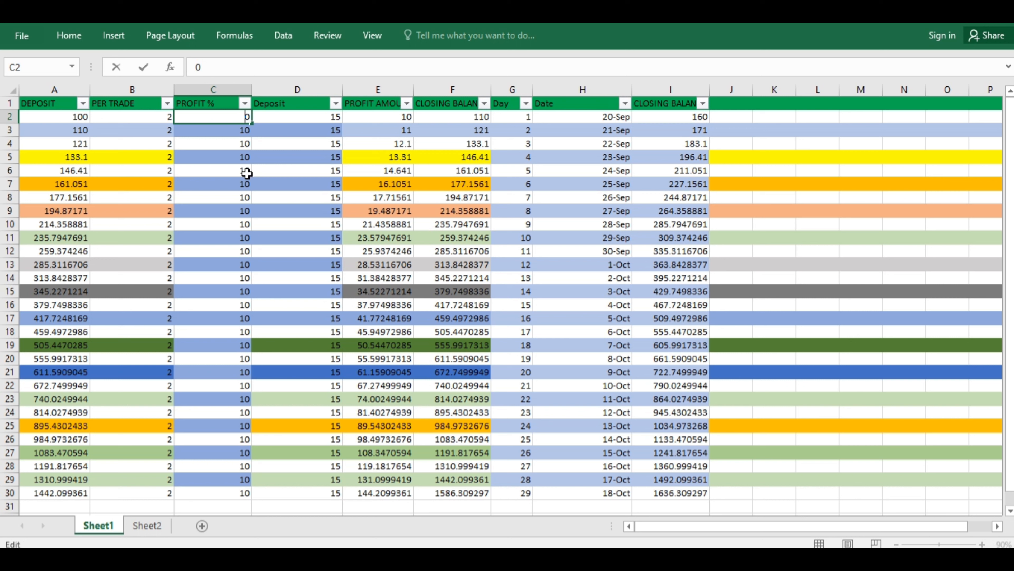
pyautogui.write('2')
pyautogui.moveTo(252, 125); pyautogui.dragTo(237, 501)
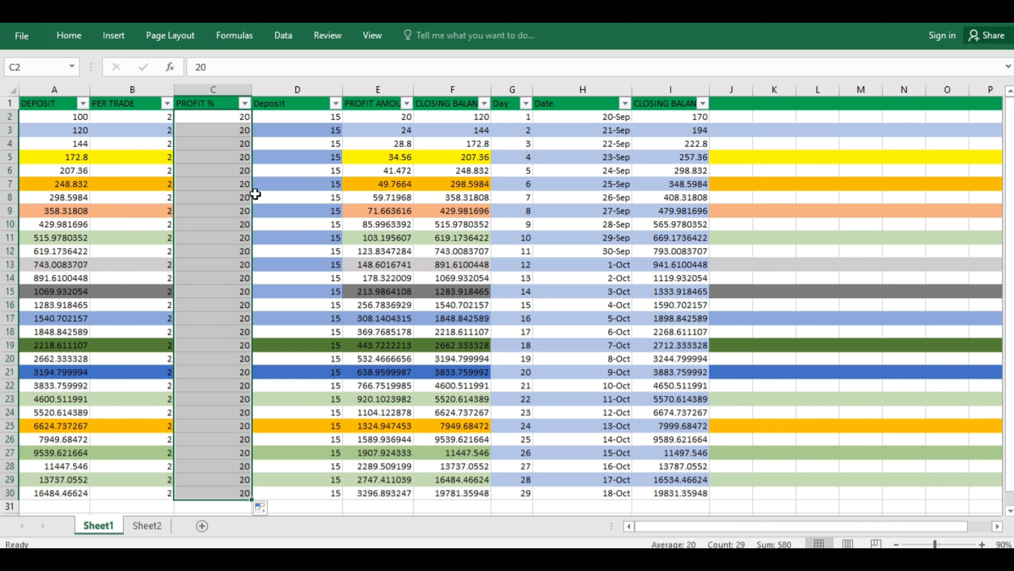
# Step: Set PROFIT % in cell C2 to 50 and fill the value down the column through row 30
pyautogui.doubleClick(245, 117)
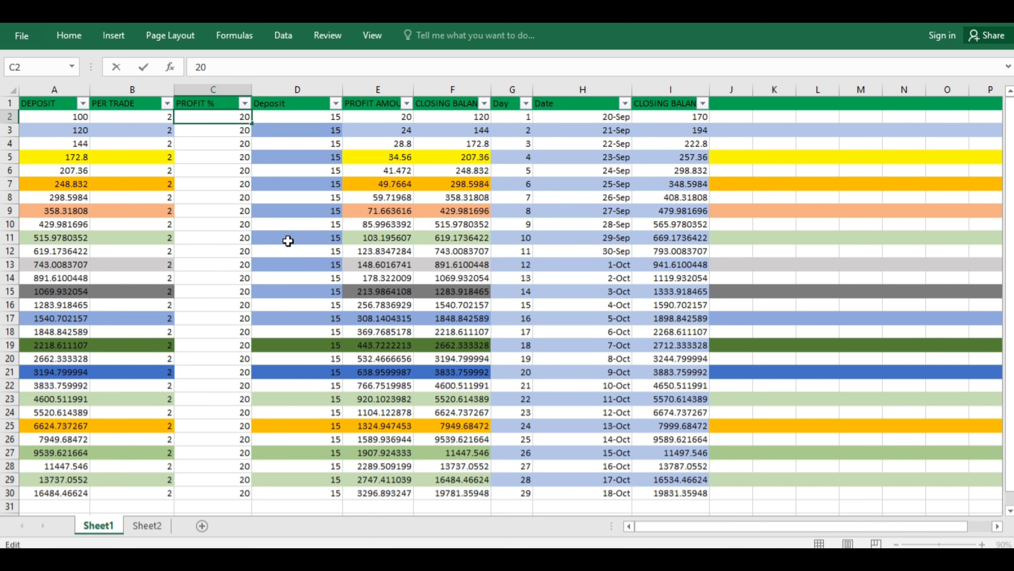
pyautogui.press('BackSpace')
pyautogui.moveTo(252, 125); pyautogui.dragTo(227, 499)
pyautogui.moveTo(262, 565)
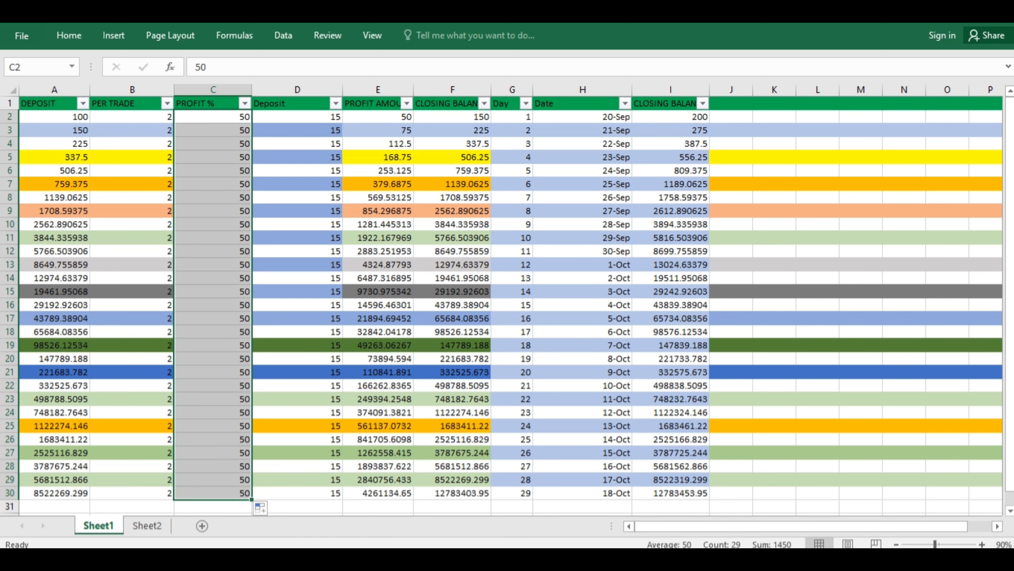
# Step: Set PROFIT % in cell C2 to 10 and fill the value down the column through row 30
pyautogui.click(242, 114)
pyautogui.doubleClick(242, 114)
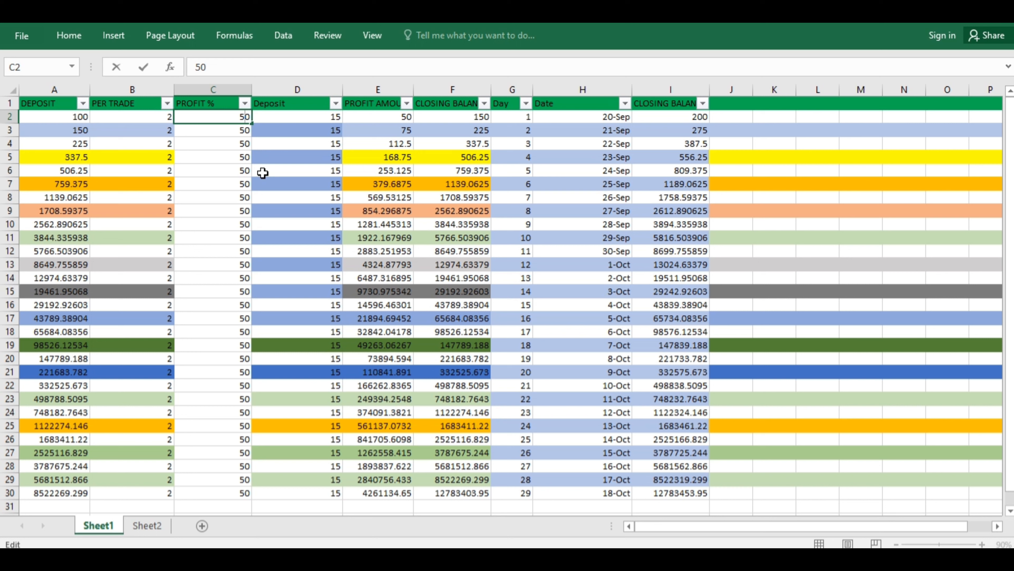
pyautogui.write('10')
pyautogui.moveTo(252, 125); pyautogui.dragTo(211, 497)
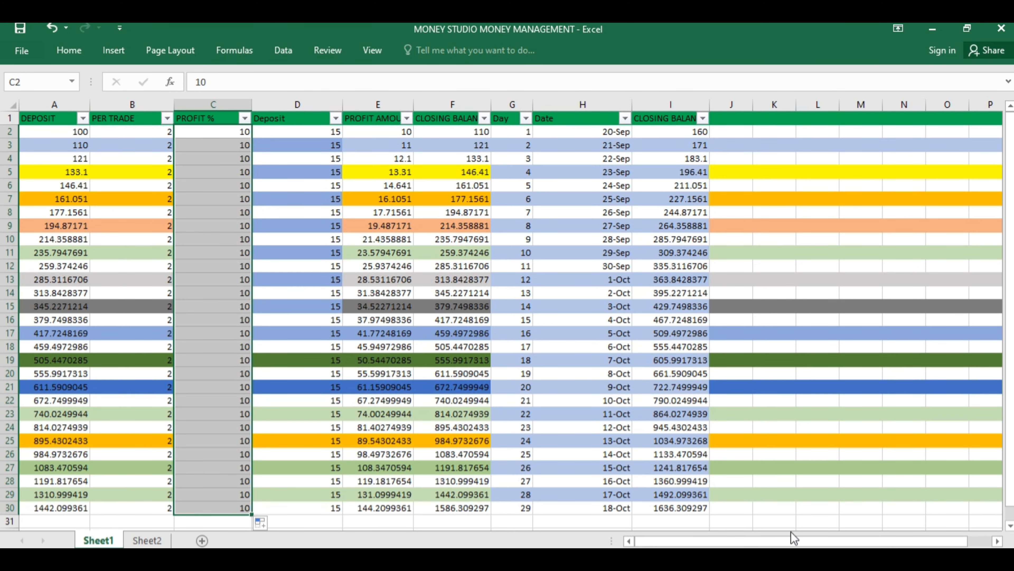
pyautogui.click(763, 520)
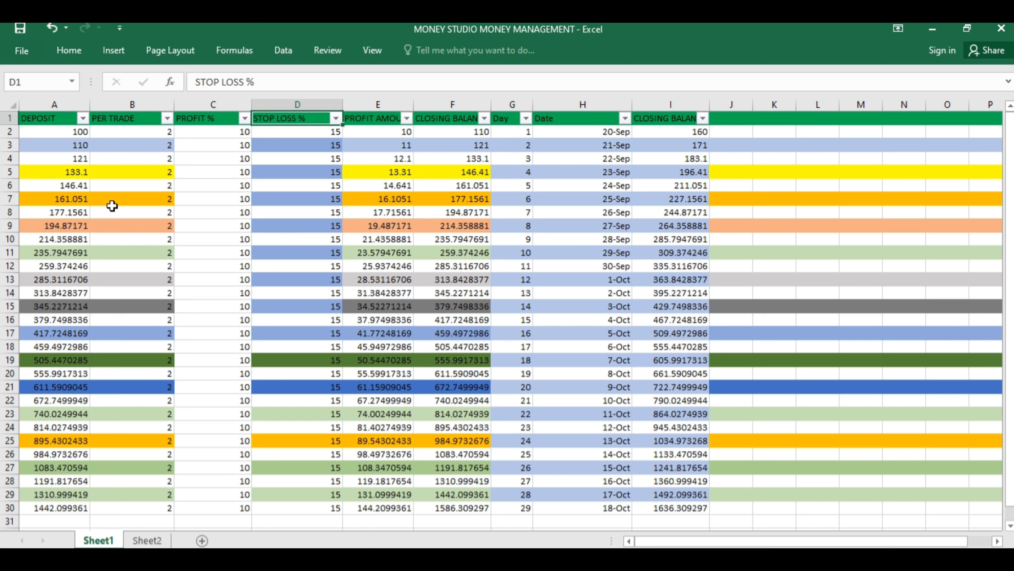
# Step: Examine the profit amount and closing balance formulas in row 2, and the last DEPOSIT formula in row 30
pyautogui.click(397, 132)
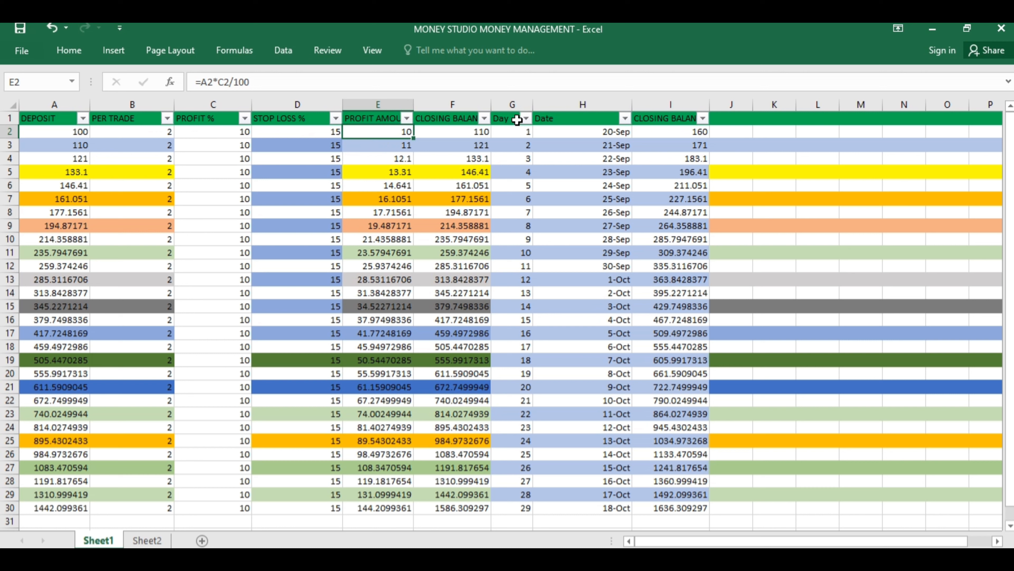
pyautogui.click(453, 133)
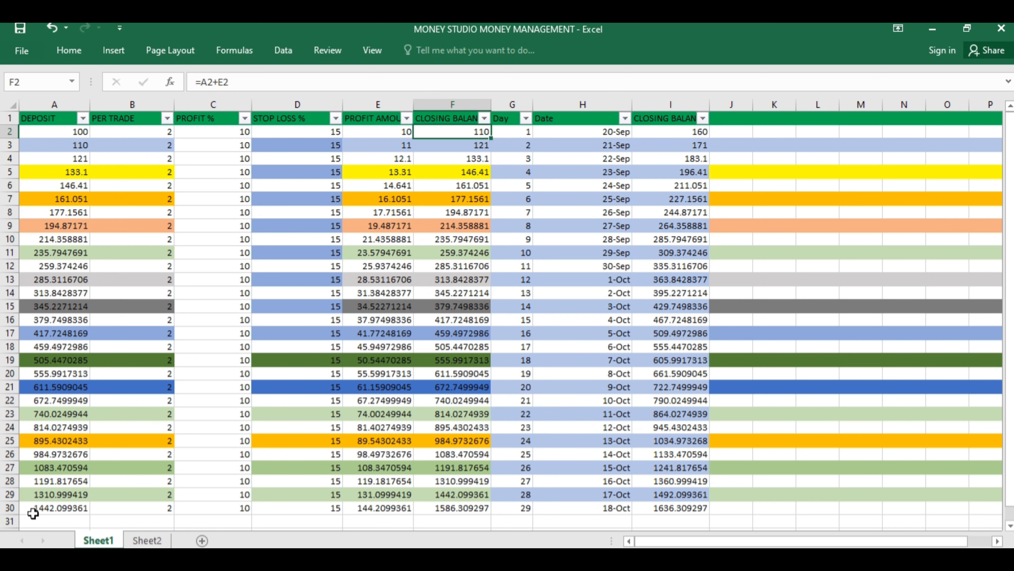
pyautogui.scroll(-3, 130, 470)
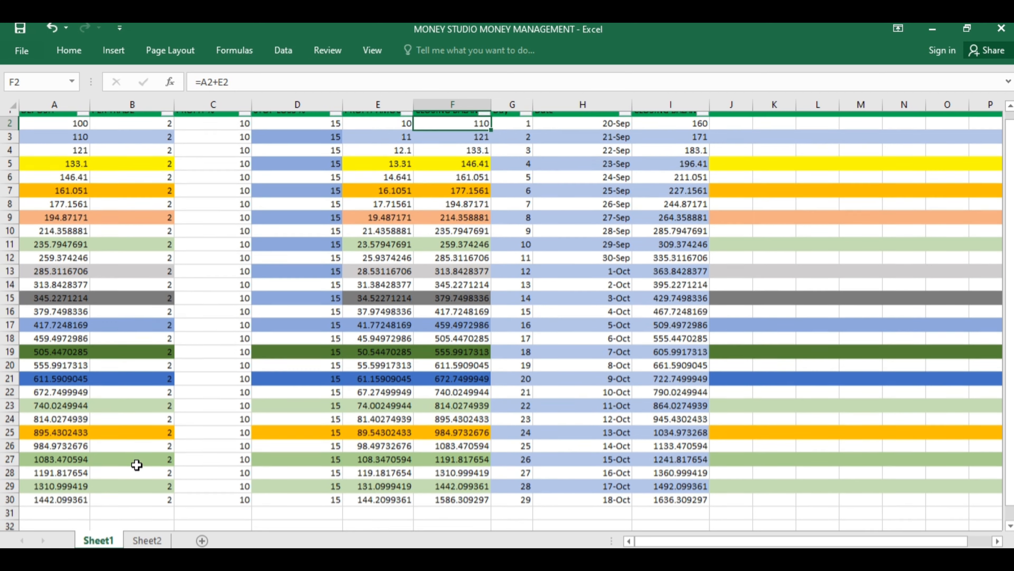
pyautogui.click(76, 387)
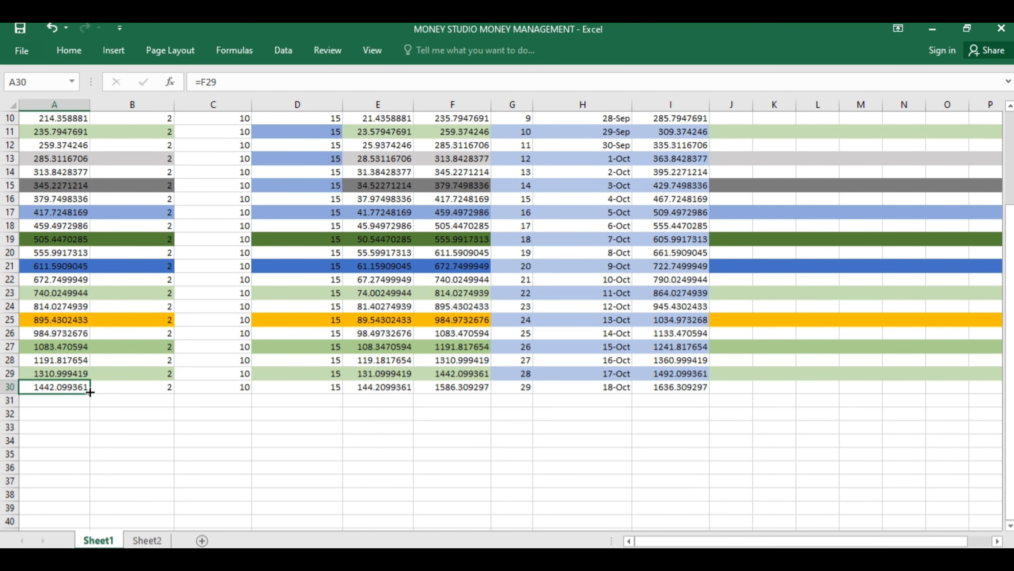
pyautogui.moveTo(89, 392)
pyautogui.mouseDown()
pyautogui.moveTo(88, 524)
pyautogui.moveTo(98, 393)
pyautogui.mouseUp()
pyautogui.click(217, 337)
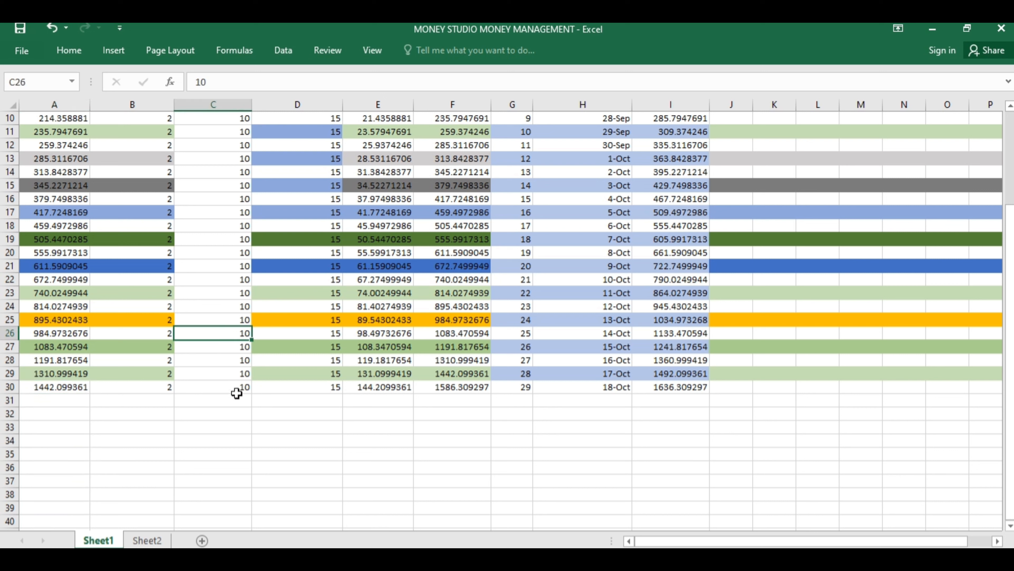
# Step: Set the first Date in cell H2 to 02/01/2023
pyautogui.scroll(3, 313, 455)
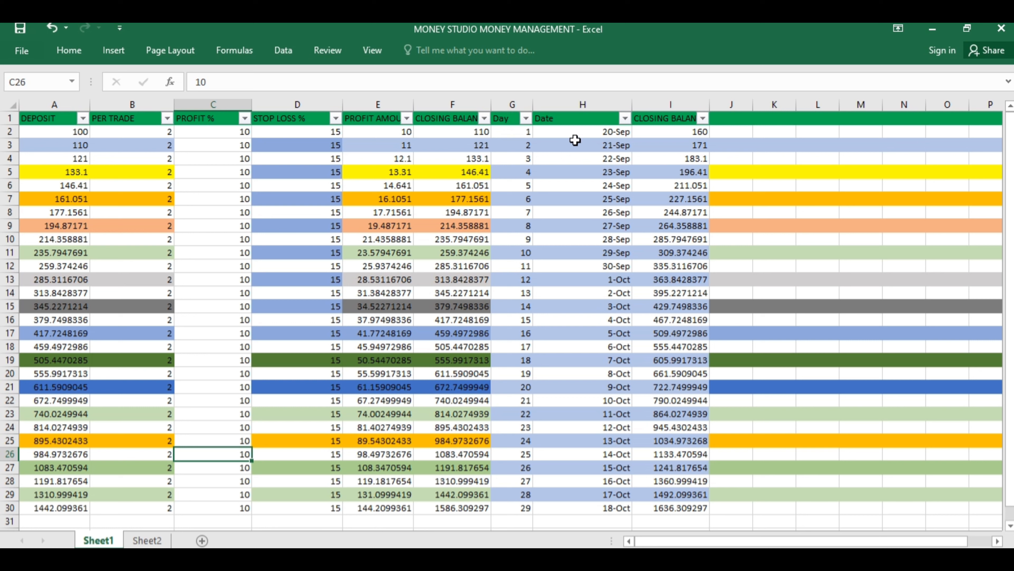
pyautogui.doubleClick(614, 130)
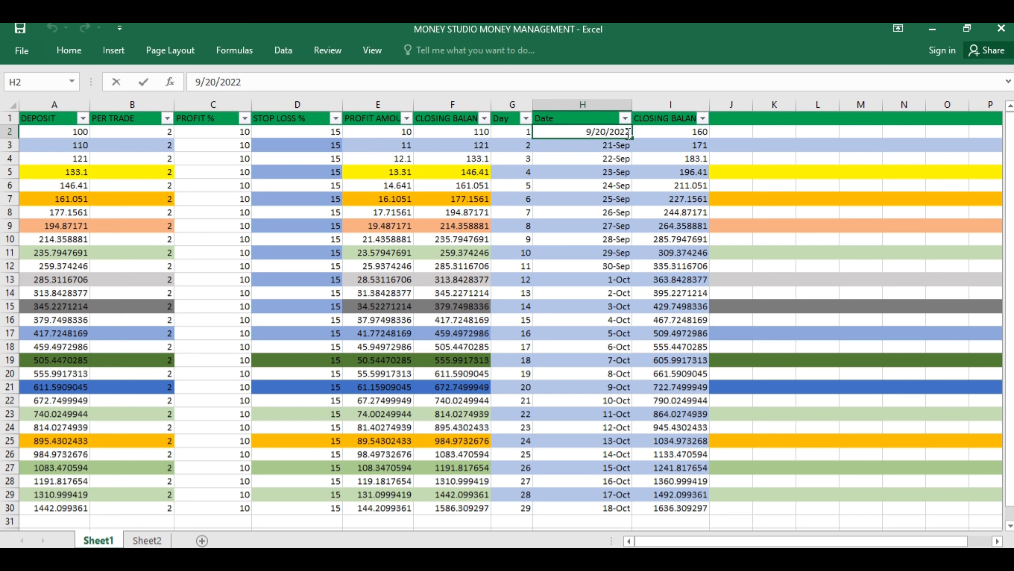
pyautogui.press('BackSpace')
pyautogui.write('3')
pyautogui.press('BackSpace')
pyautogui.press('BackSpace')
pyautogui.write('0')
pyautogui.write('1')
pyautogui.press('BackSpace')
pyautogui.write('02')
pyautogui.click(612, 151)
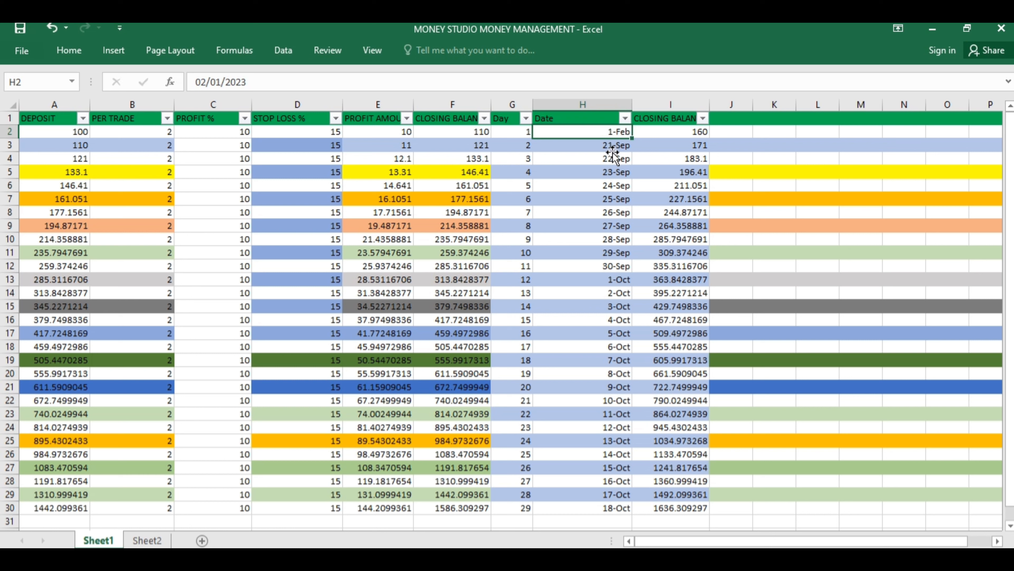
# Step: Fill the Date series from cell H2 down the column through row 30
pyautogui.click(617, 132)
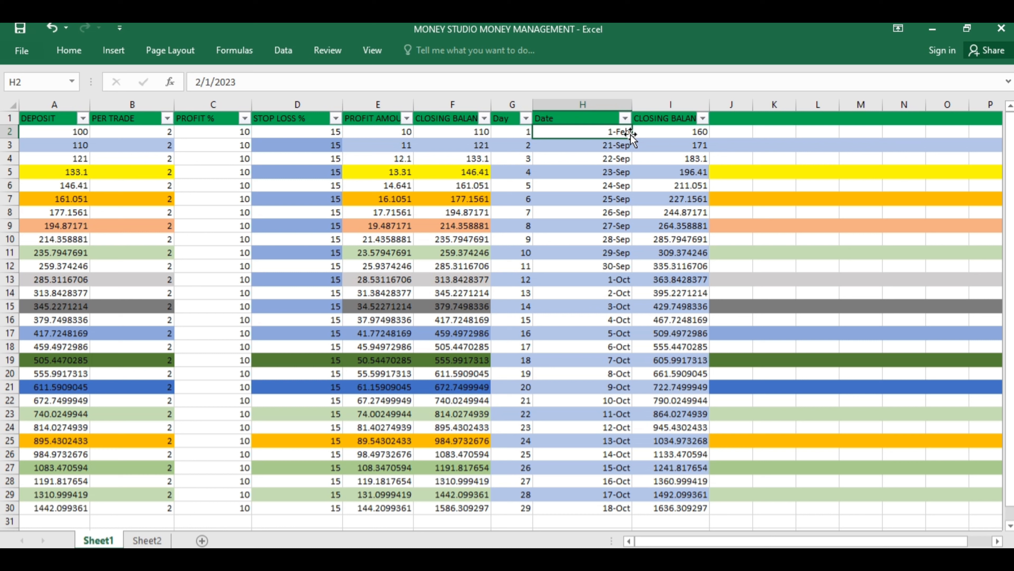
pyautogui.moveTo(632, 141); pyautogui.dragTo(602, 513)
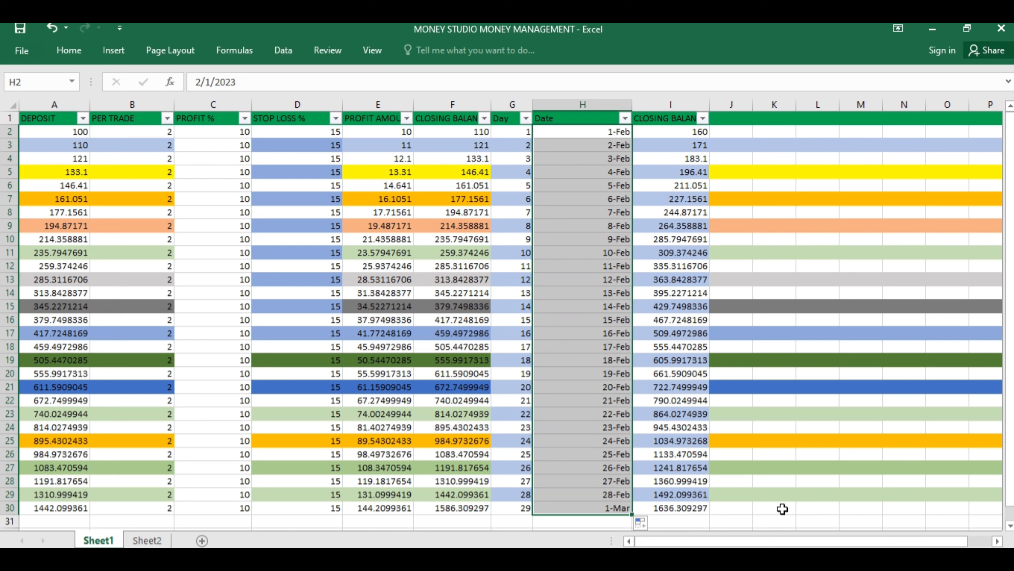
pyautogui.click(807, 528)
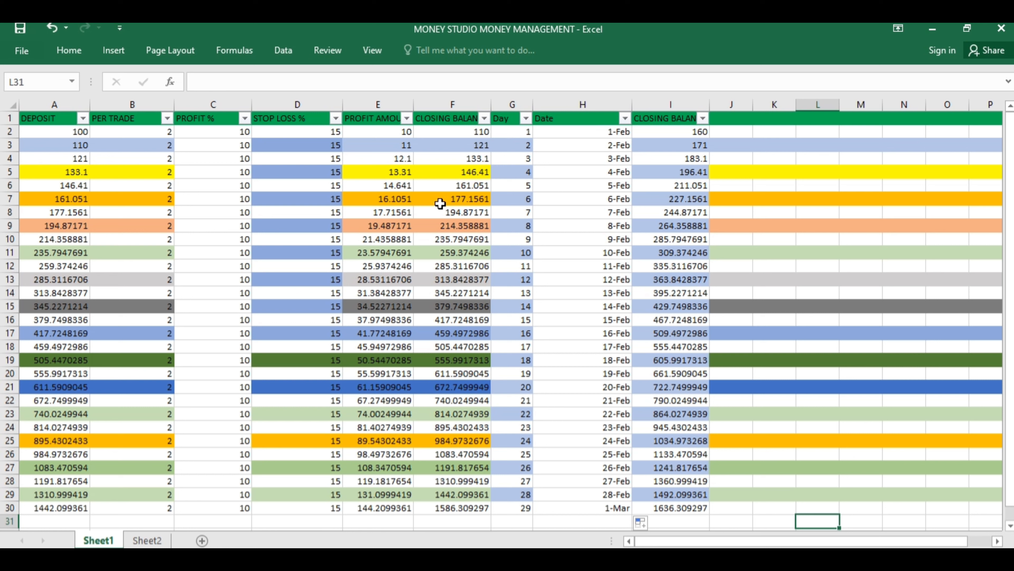
# Step: Examine how the DEPOSIT, PROFIT AMOUNT and CLOSING BALANCE formulas link from one row to the next in rows 2 to 4
pyautogui.click(442, 133)
pyautogui.click(69, 144)
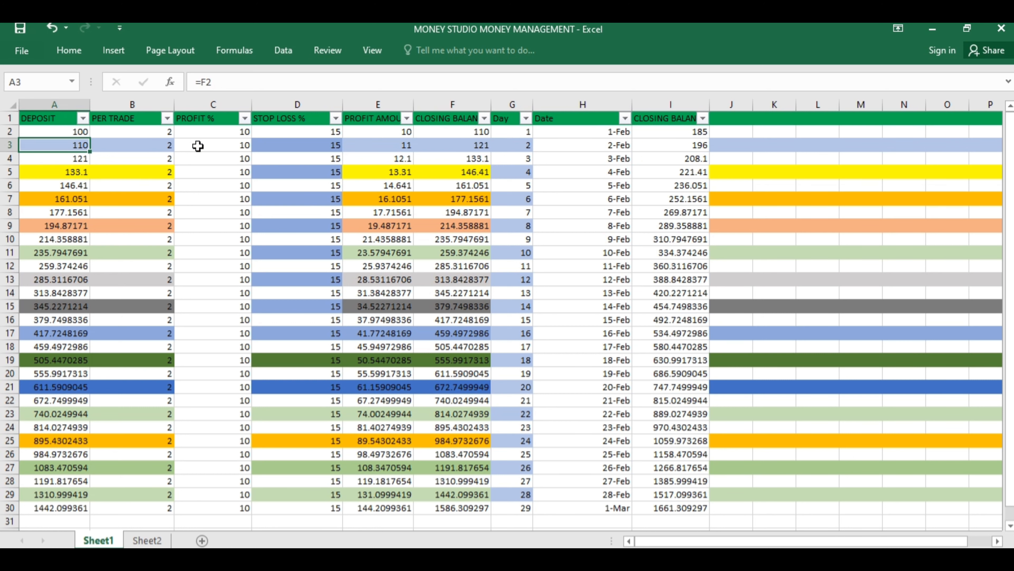
pyautogui.press('Up')
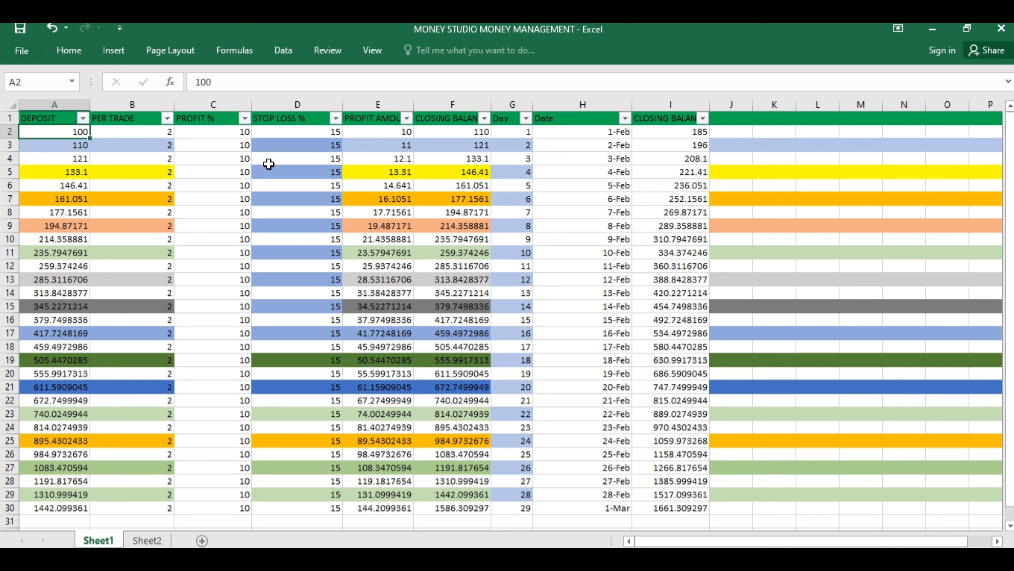
pyautogui.click(446, 130)
pyautogui.click(52, 147)
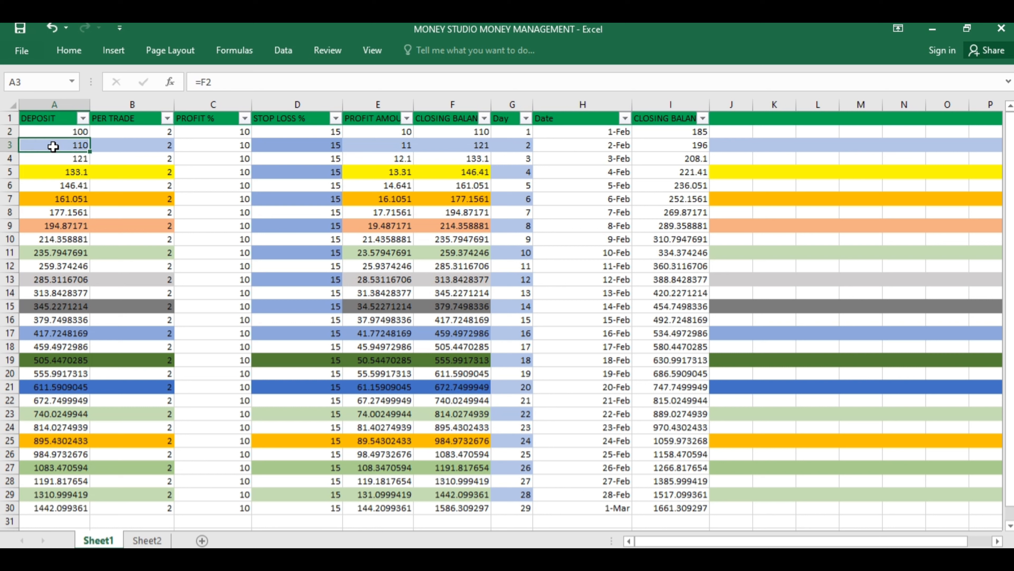
pyautogui.click(446, 137)
pyautogui.click(69, 144)
pyautogui.click(404, 147)
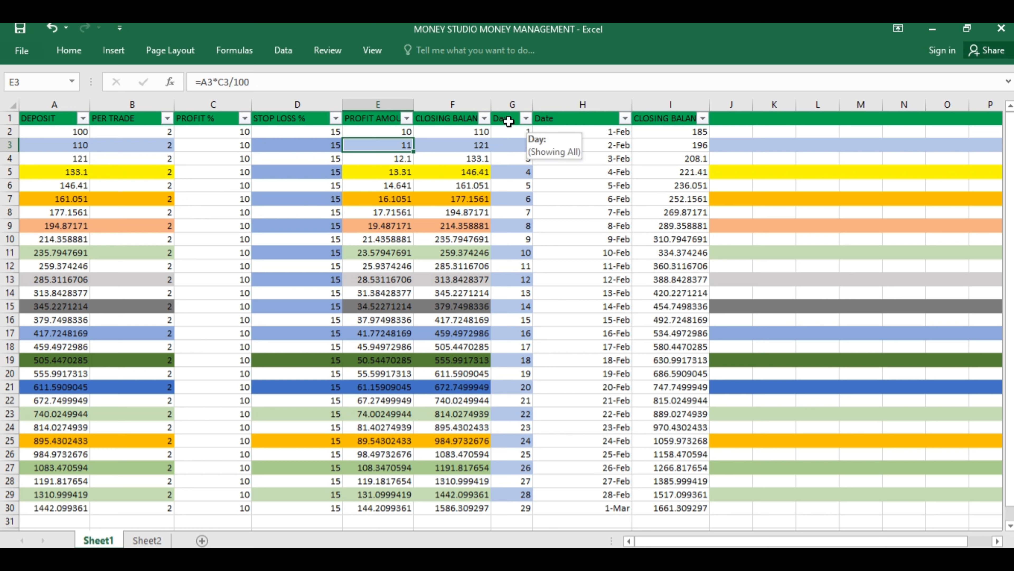
pyautogui.click(460, 145)
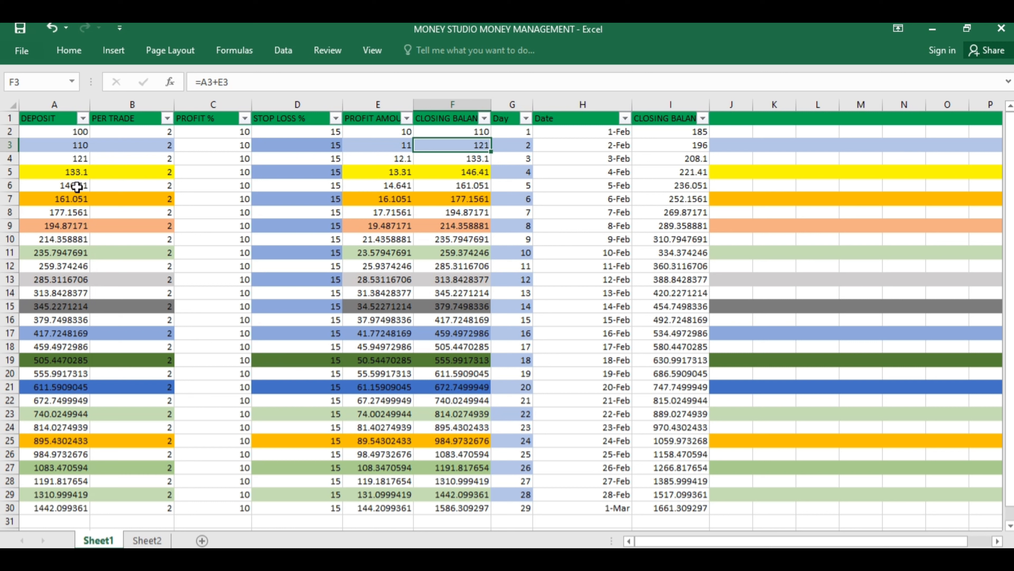
pyautogui.click(70, 160)
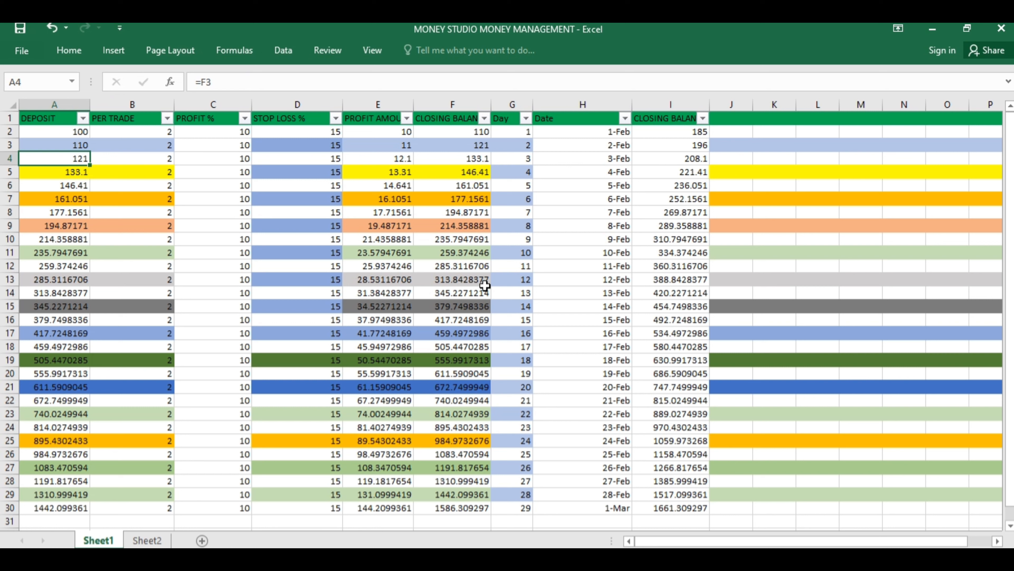
# Step: Set the starting DEPOSIT in cell A2 to 200
pyautogui.click(64, 133)
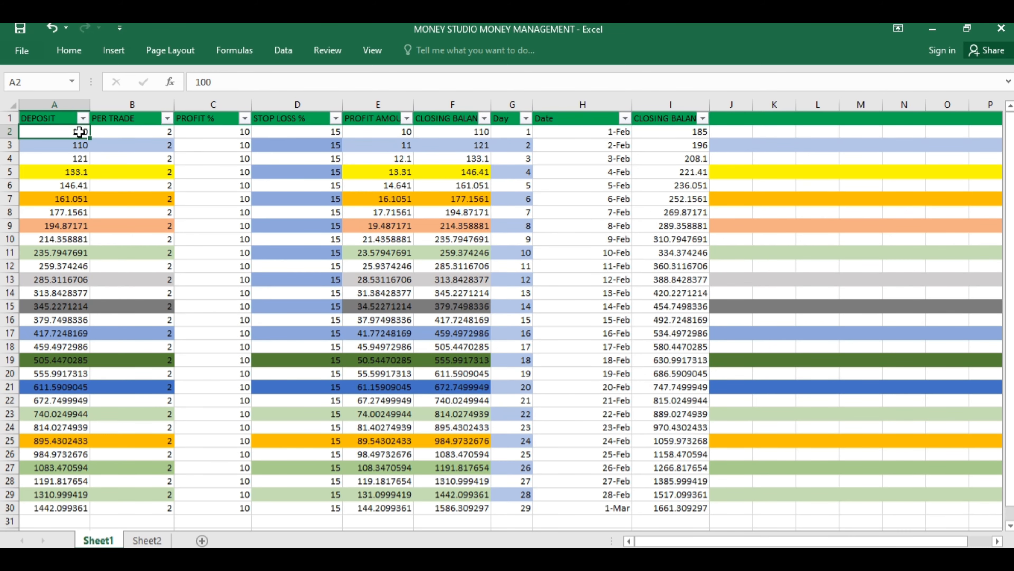
pyautogui.doubleClick(78, 131)
pyautogui.press('BackSpace')
pyautogui.write('2')
pyautogui.hotkey('ctrl', 'Return')
pyautogui.press('Return')
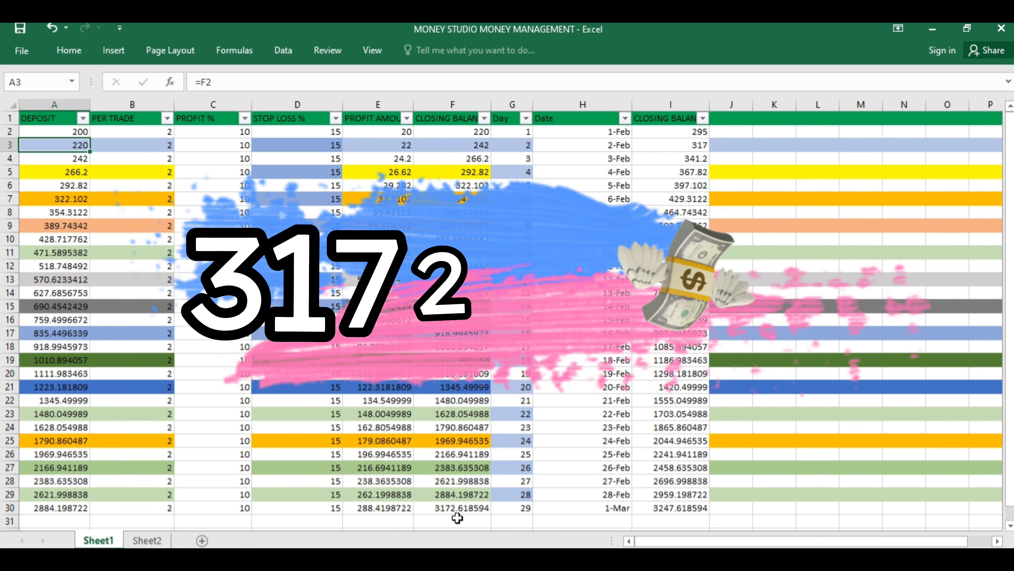
# Step: Set the starting DEPOSIT in cell A2 to 500
pyautogui.click(76, 130)
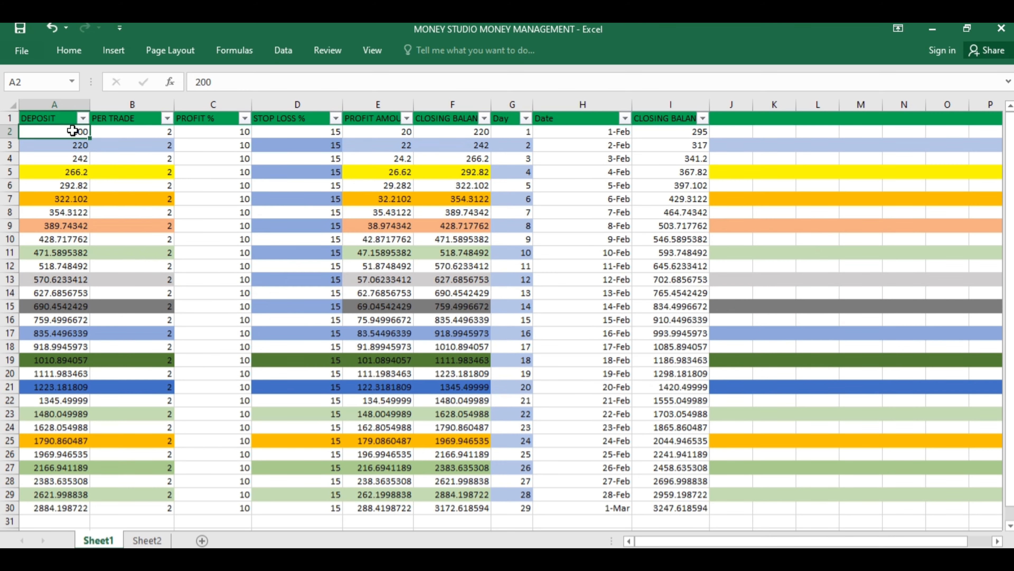
pyautogui.press('F2')
pyautogui.press('Home')
pyautogui.press('Delete')
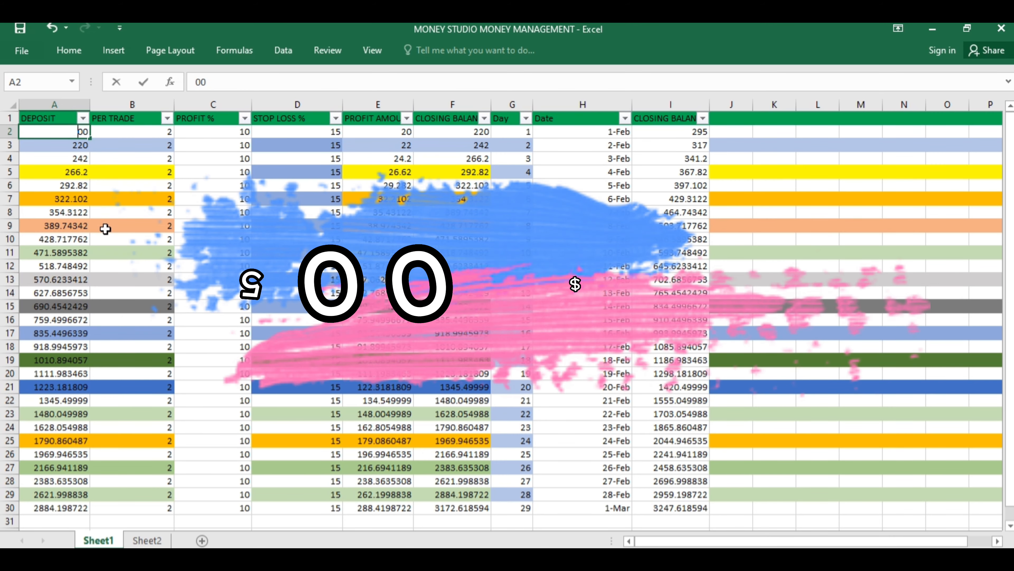
pyautogui.write('5')
pyautogui.press('Return')
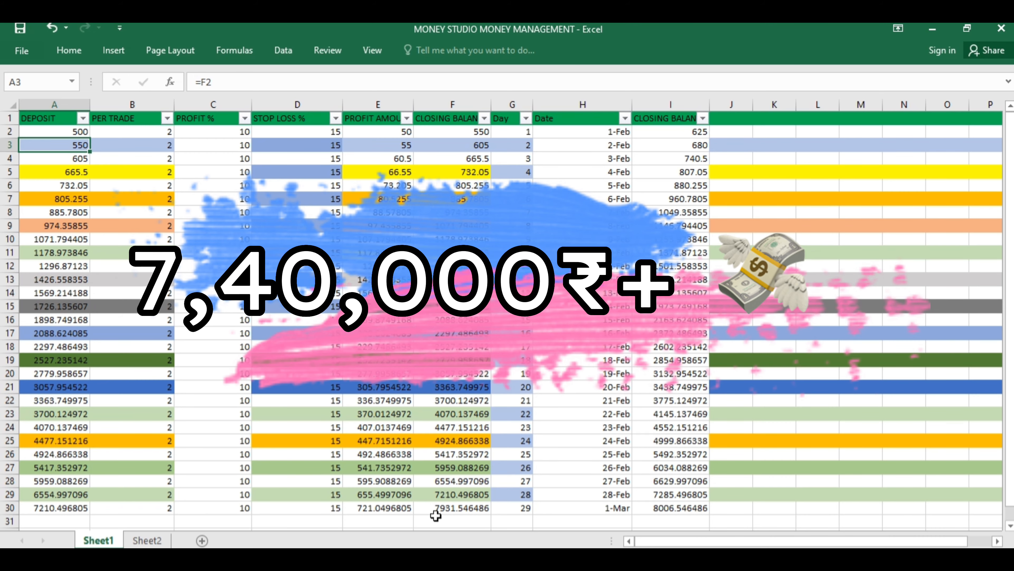
# Step: Set the starting DEPOSIT in cell A2 to 10
pyautogui.press('Up')
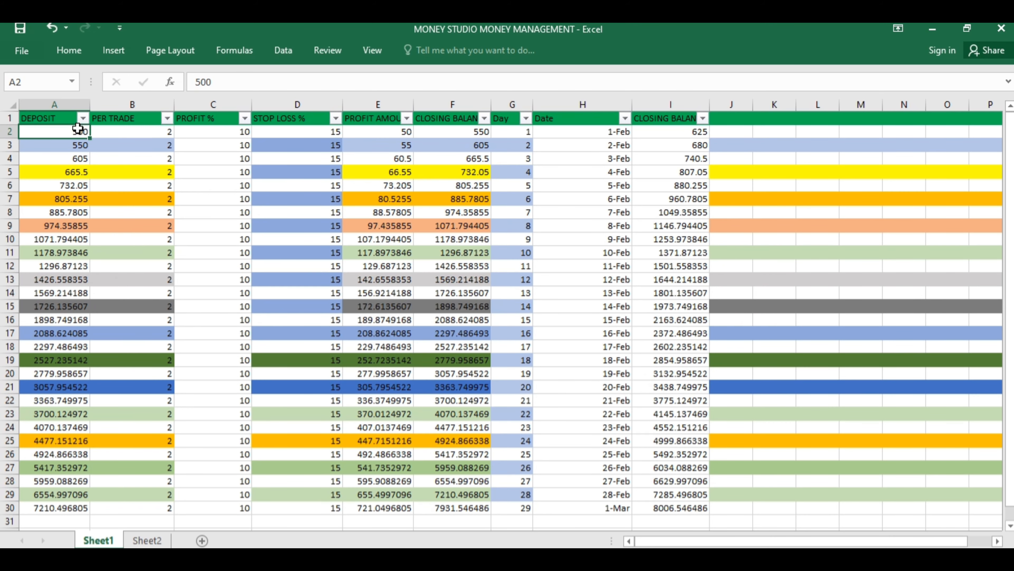
pyautogui.doubleClick(80, 130)
pyautogui.press('BackSpace')
pyautogui.write('1')
pyautogui.press('BackSpace')
pyautogui.press('Return')
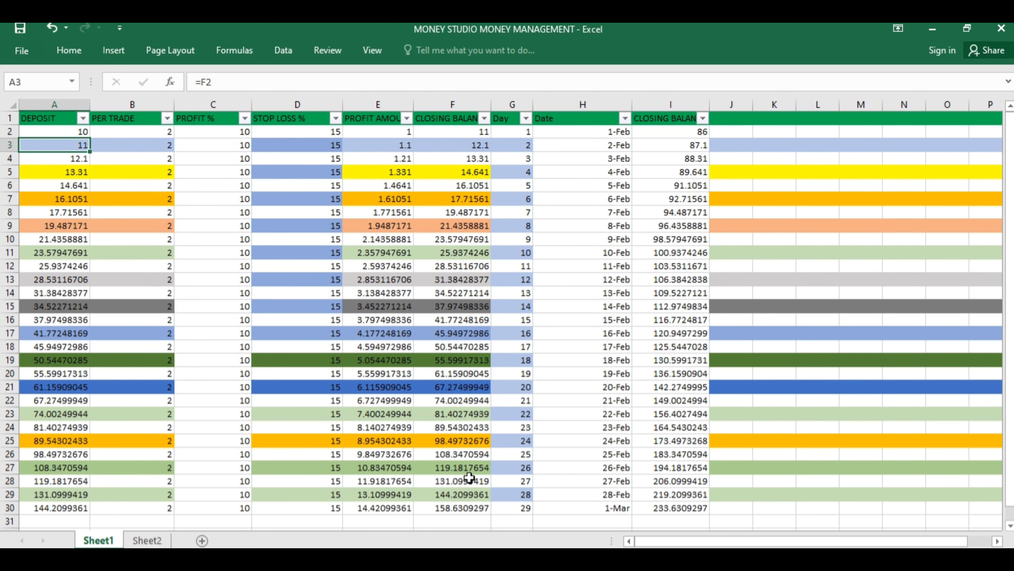
pyautogui.doubleClick(298, 521)
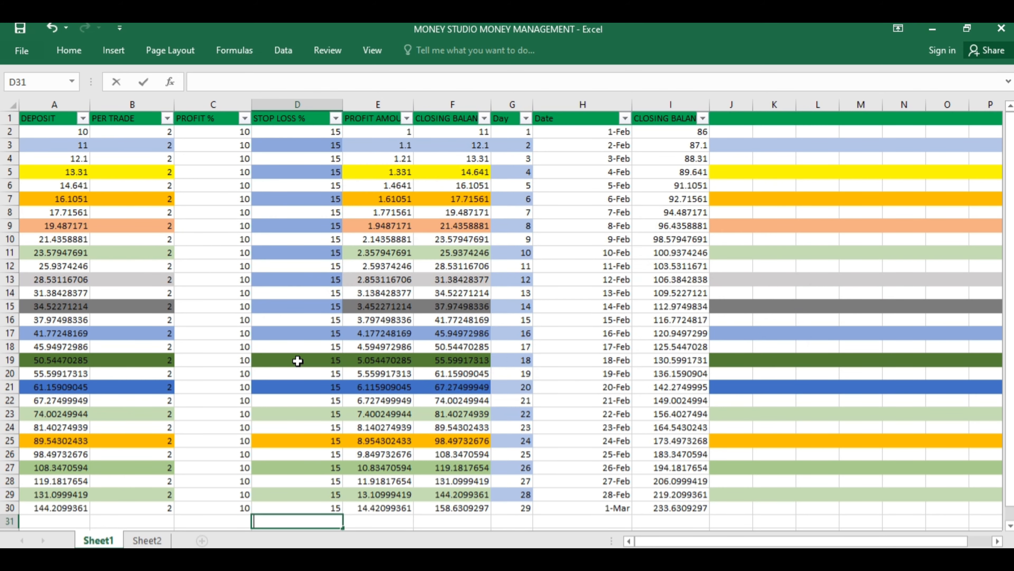
# Step: Set PROFIT % in cell C2 to 30 and fill the value down the column through row 30
pyautogui.click(243, 119)
pyautogui.click(244, 120)
pyautogui.click(237, 132)
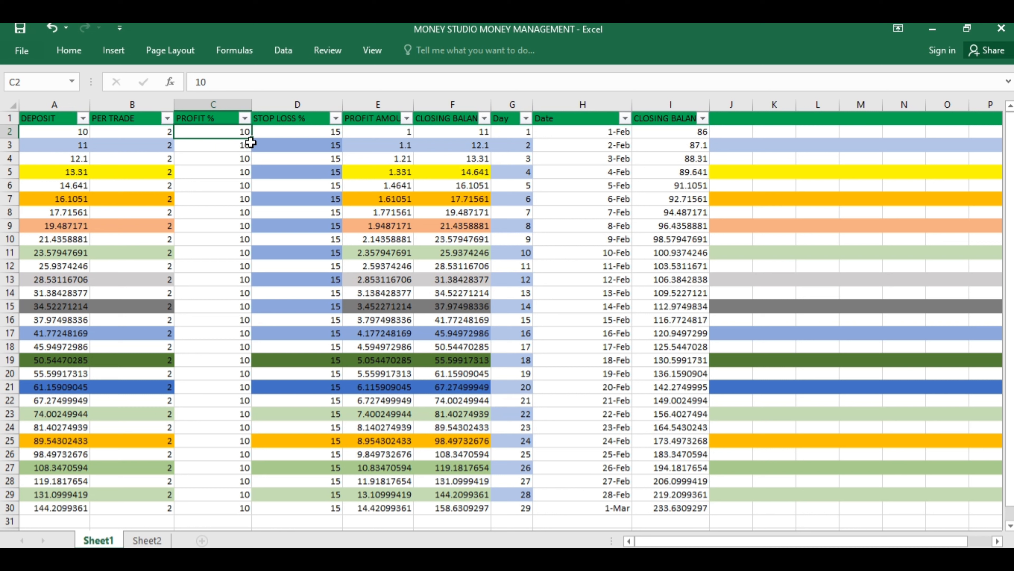
pyautogui.doubleClick(244, 132)
pyautogui.press('BackSpace')
pyautogui.write('3')
pyautogui.moveTo(252, 138); pyautogui.dragTo(237, 514)
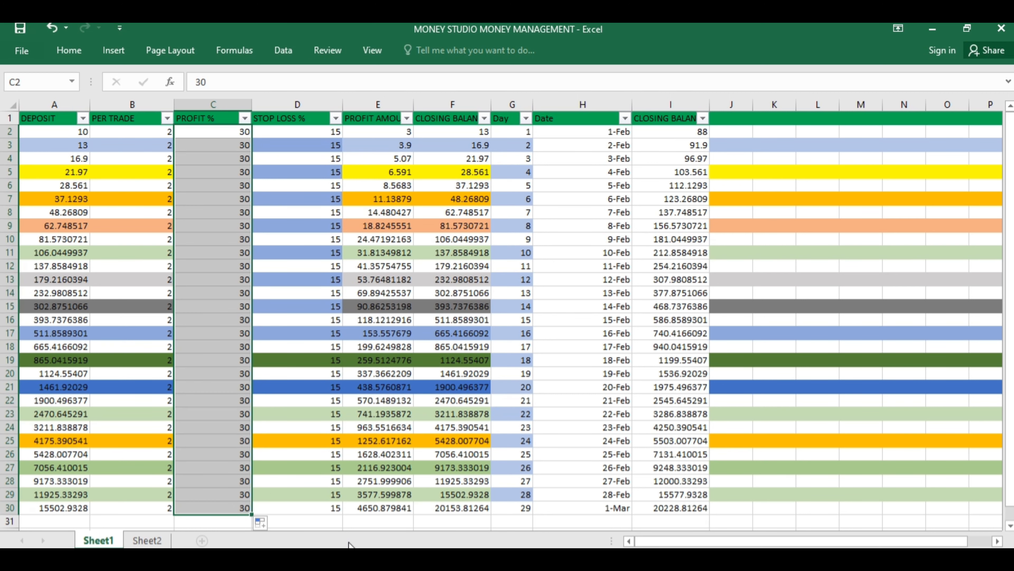
pyautogui.click(448, 529)
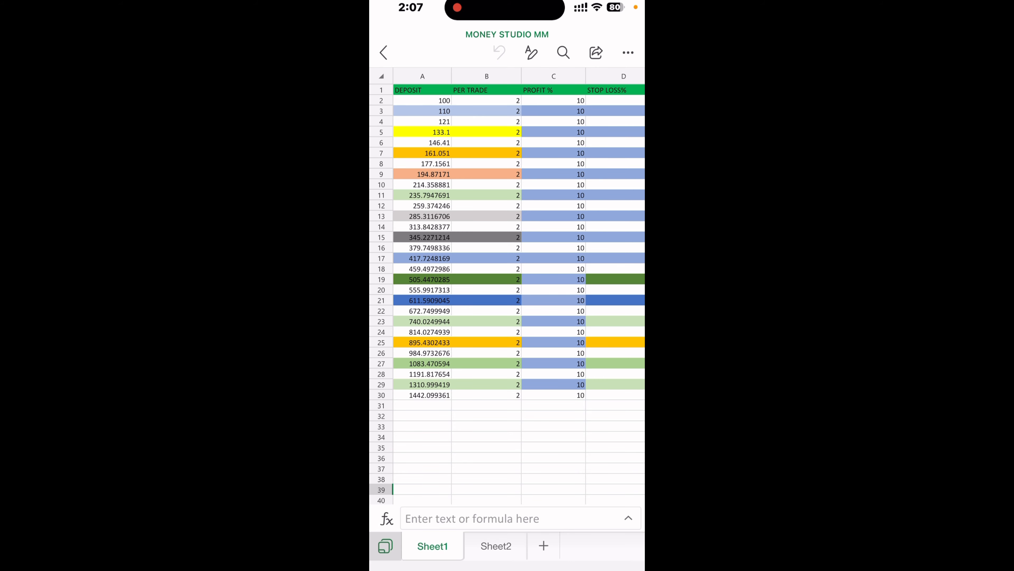
# Step: In the MONEY STUDIO MM workbook in mobile Excel, edit the starting DEPOSIT in cell A2, removing its last two digits
pyautogui.click(423, 100)
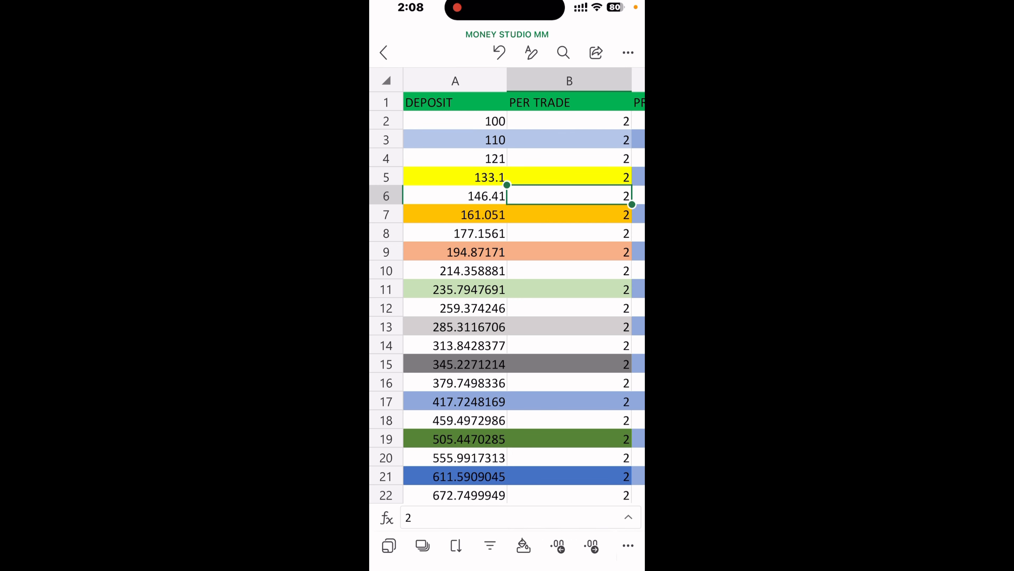
pyautogui.click(455, 120)
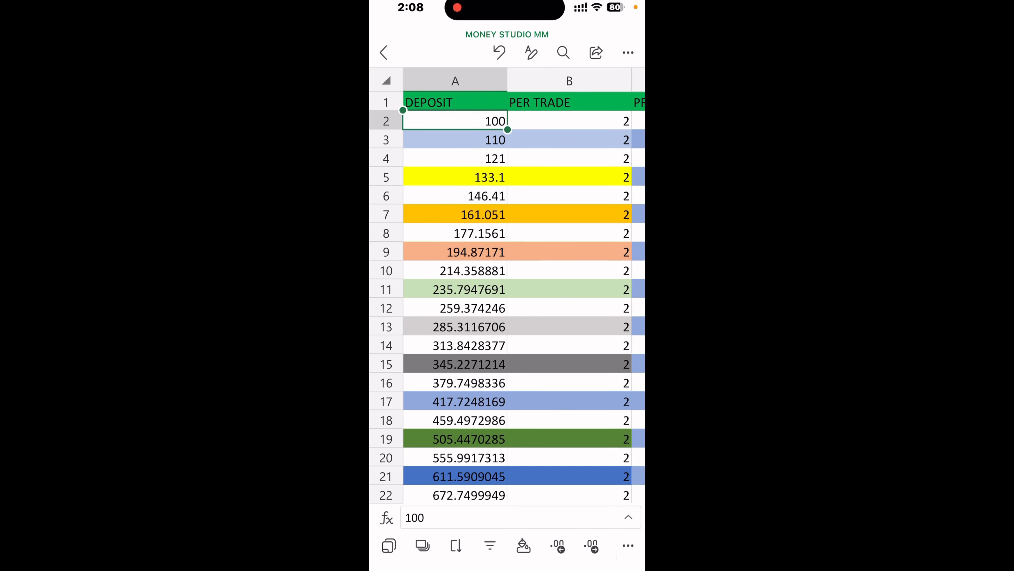
pyautogui.click(511, 517)
pyautogui.press('BackSpace')
pyautogui.press('BackSpace')
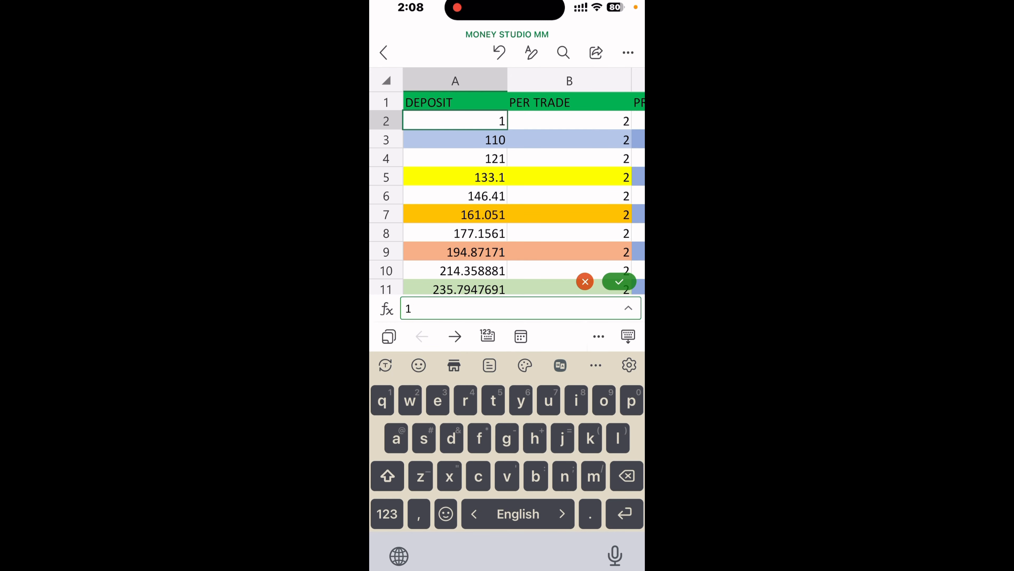